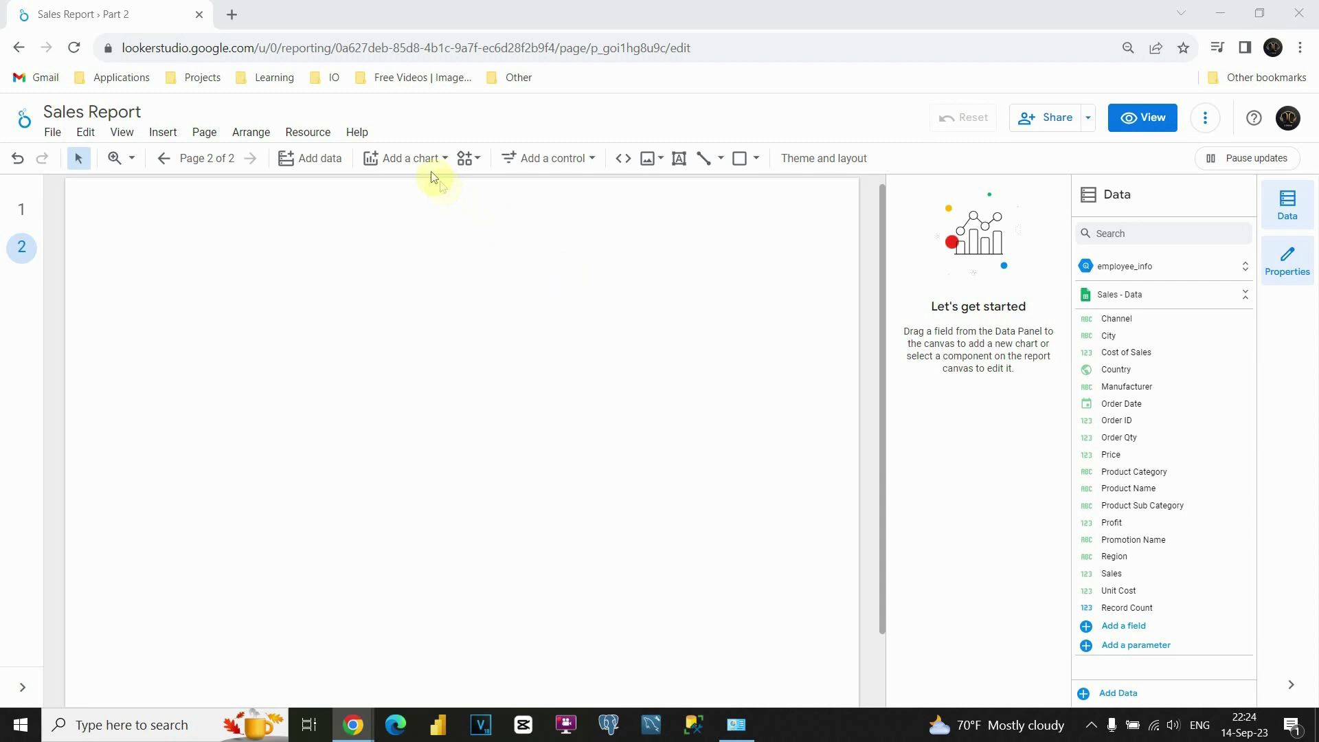
Step: Insert a plain table near the upper-left corner of the blank report page and enlarge it across most of the page width
{"action": "left_click", "coordinate": [405, 159]}
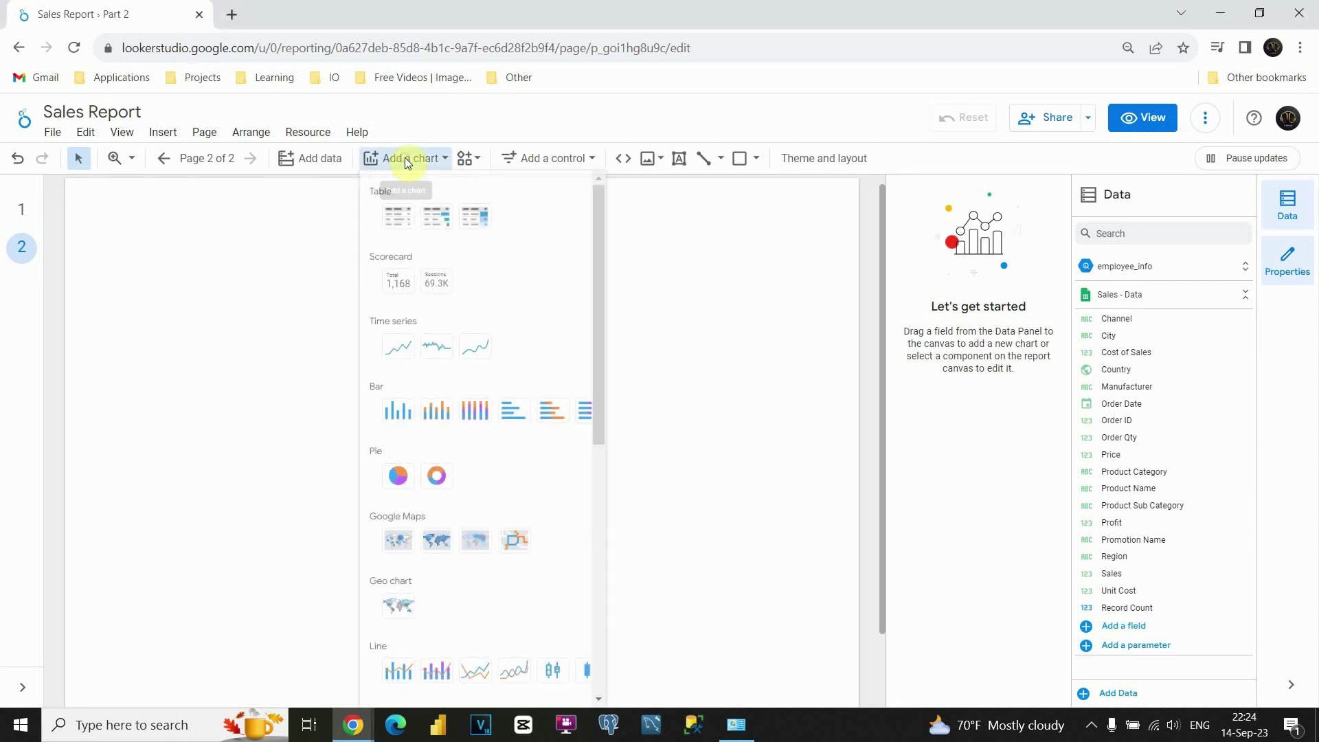
{"action": "left_click", "coordinate": [402, 219]}
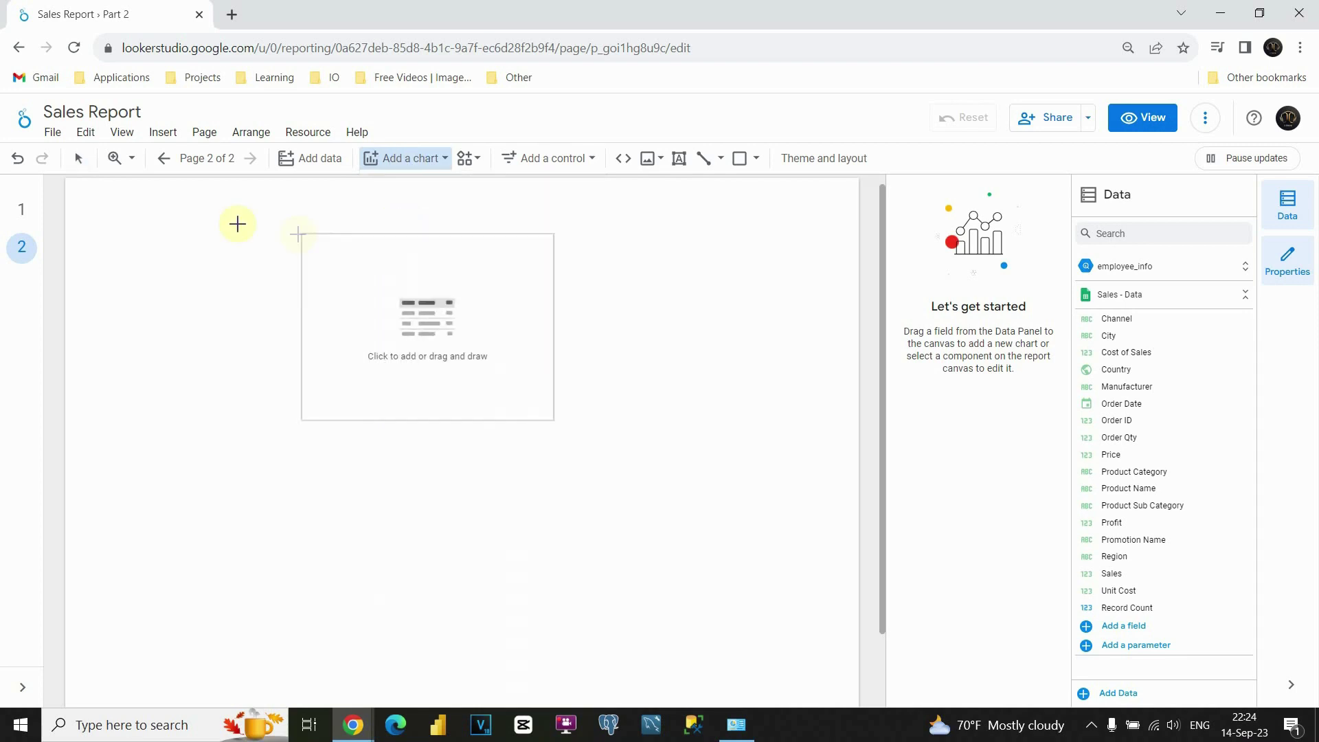
{"action": "left_click", "coordinate": [106, 209]}
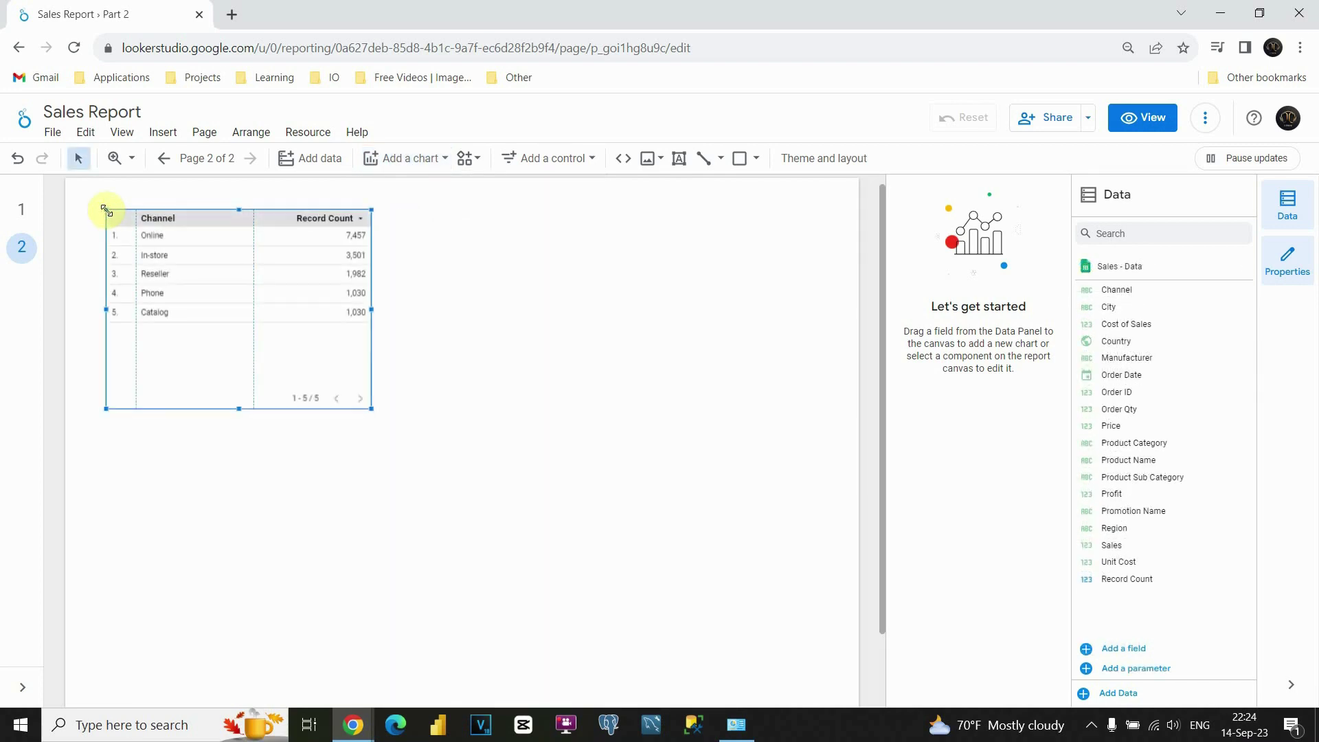
{"action": "left_click_drag", "start_coordinate": [371, 411], "coordinate": [642, 577]}
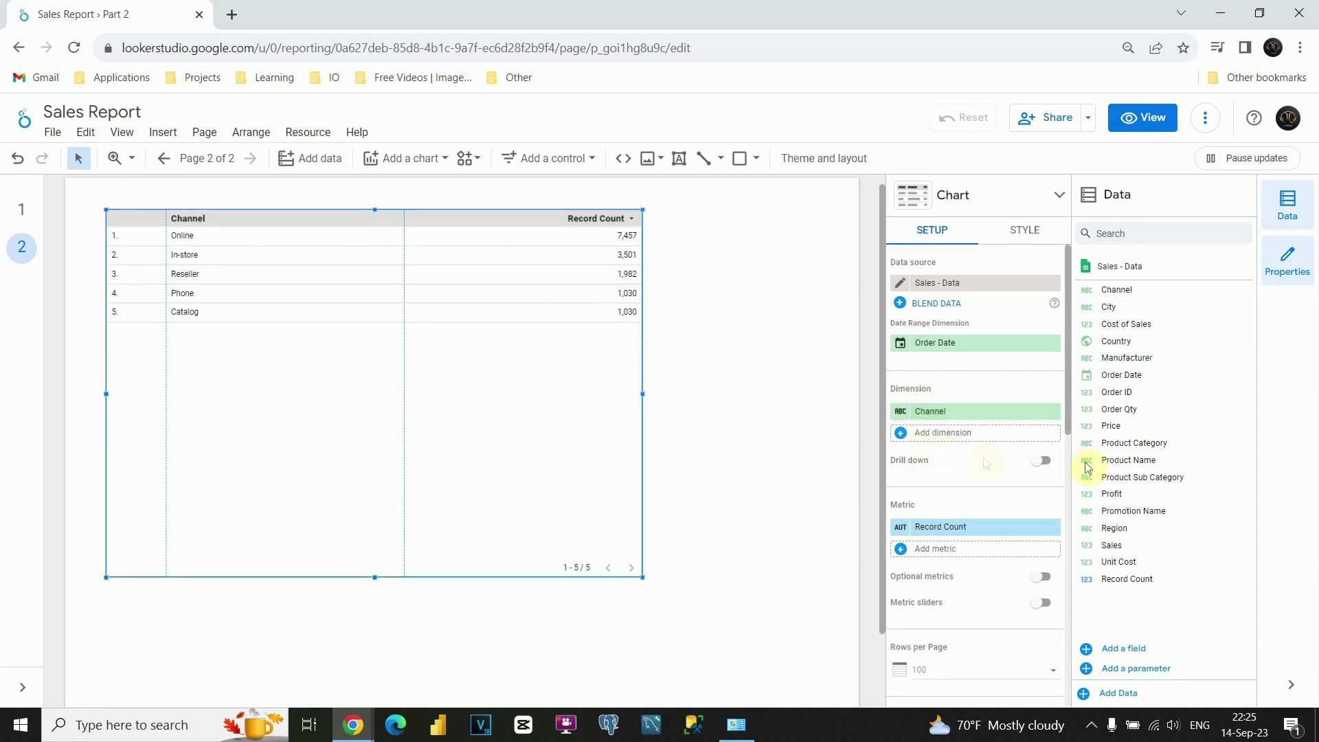
Step: Replace the table's Channel dimension with Country and its Record Count metric with Sales
{"action": "left_click_drag", "start_coordinate": [1134, 341], "coordinate": [950, 431]}
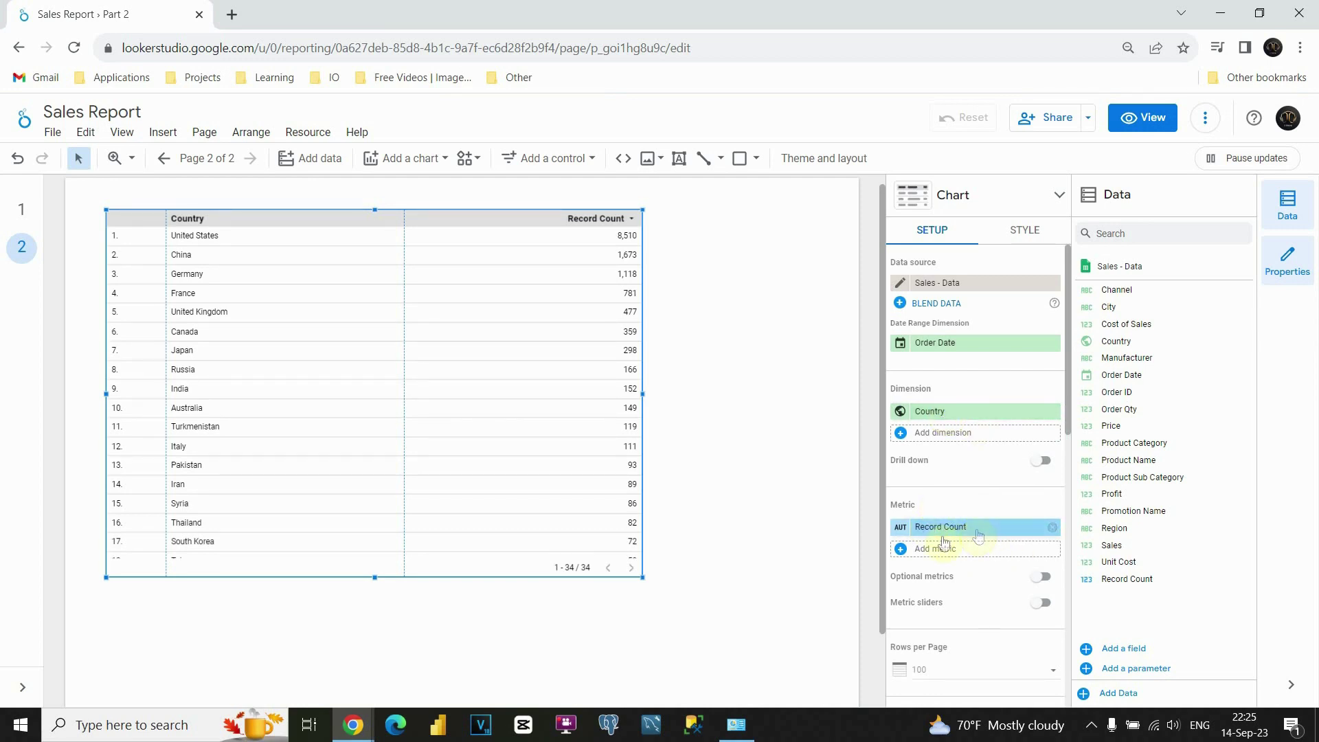
{"action": "left_click_drag", "start_coordinate": [1128, 545], "coordinate": [948, 531]}
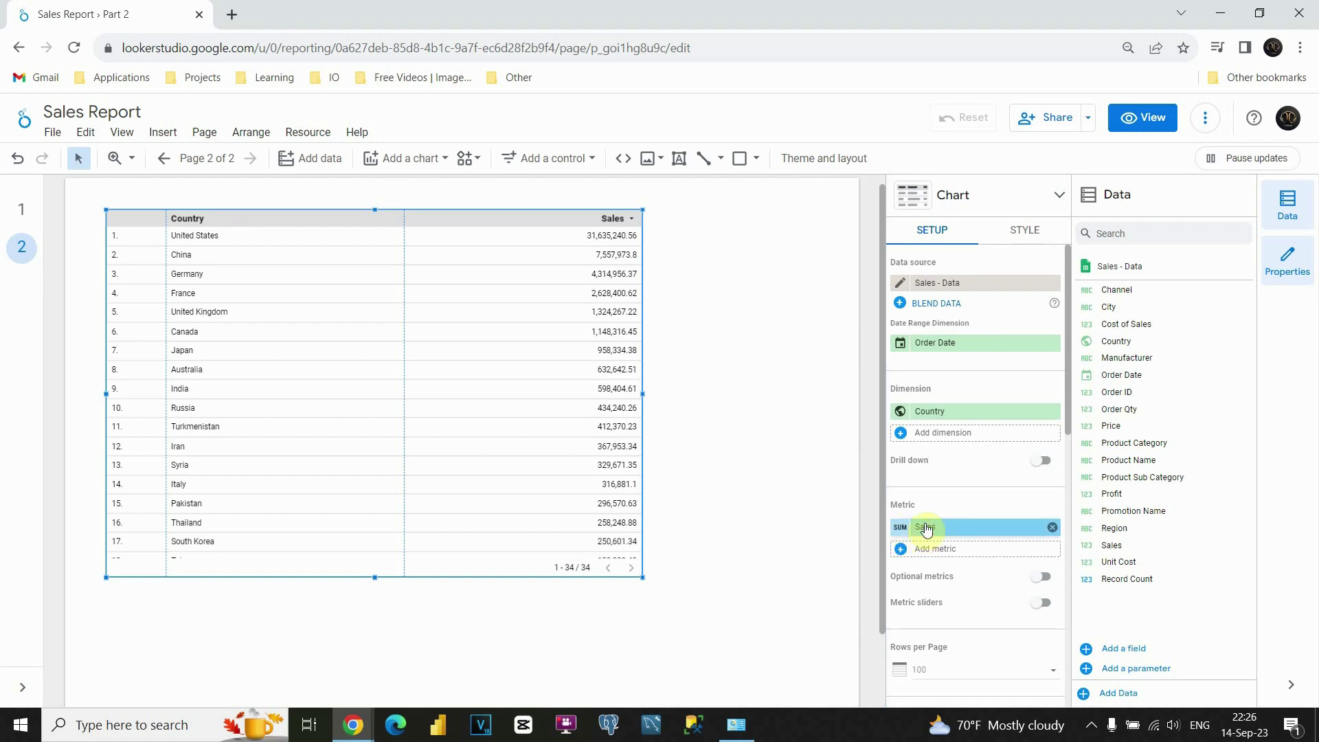
Step: Change the aggregation of the table's Sales metric to Average
{"action": "left_click", "coordinate": [900, 529]}
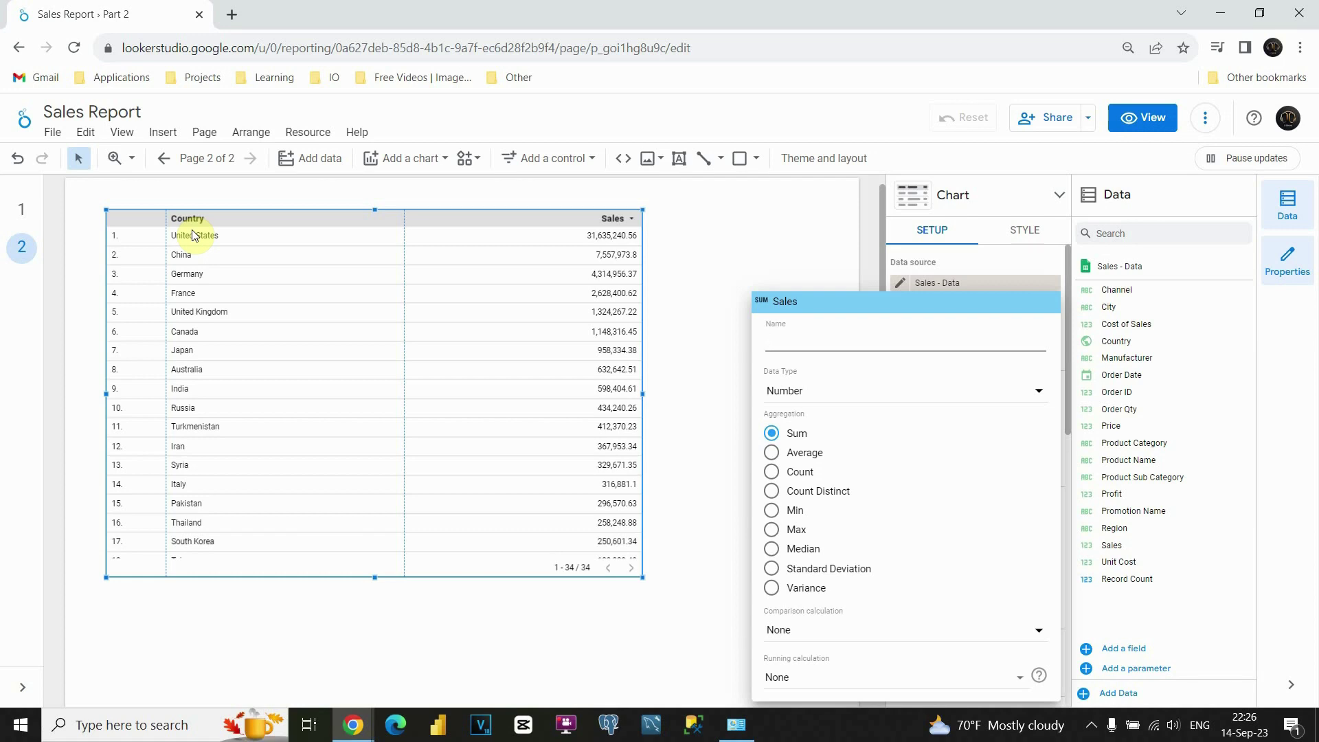
{"action": "left_click", "coordinate": [771, 453]}
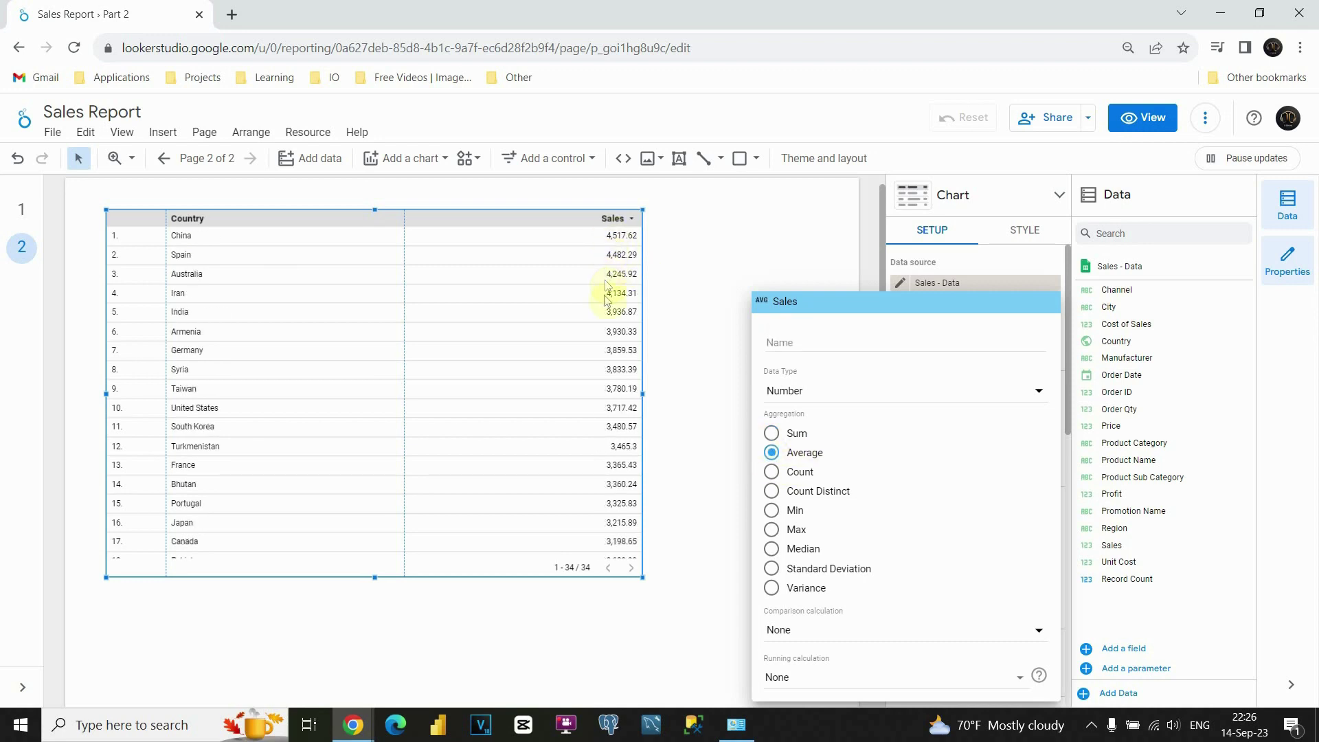
{"action": "left_click", "coordinate": [577, 216]}
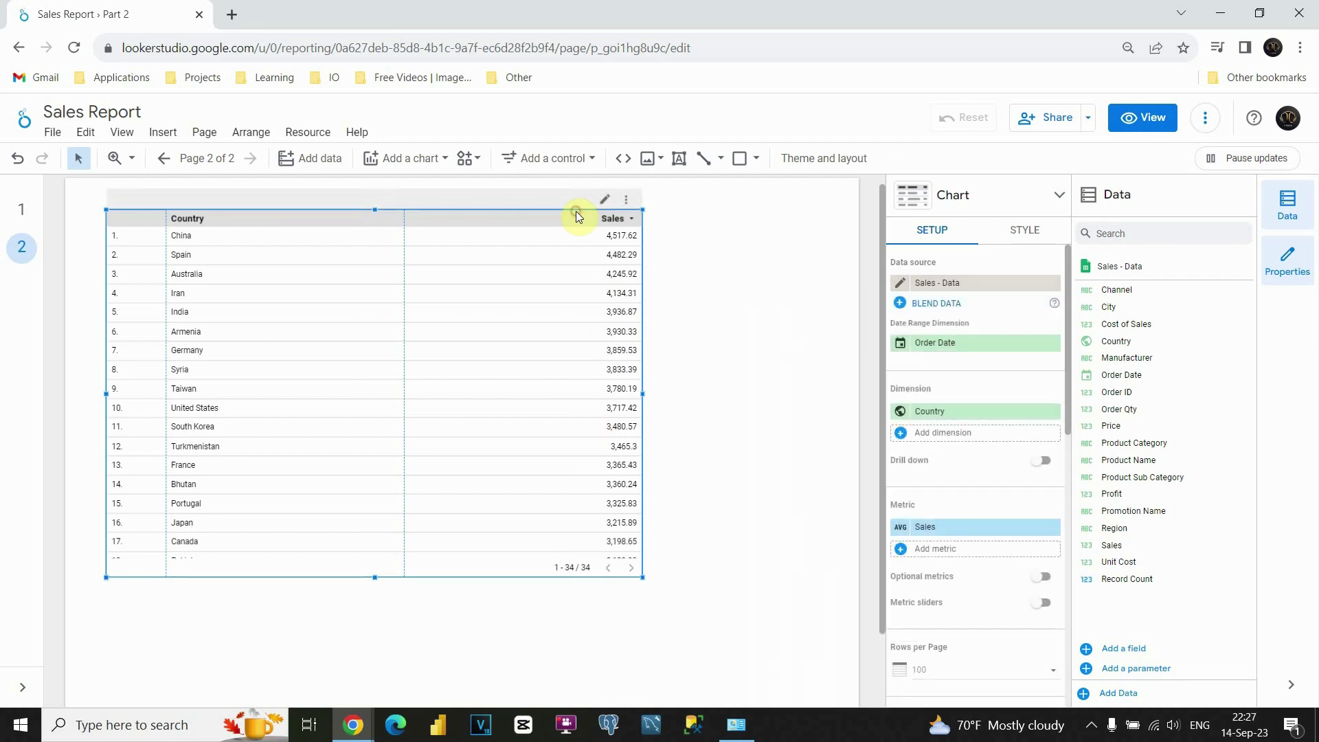
Step: Set the decimal precision of the table's metric column to 0
{"action": "left_click", "coordinate": [1022, 232]}
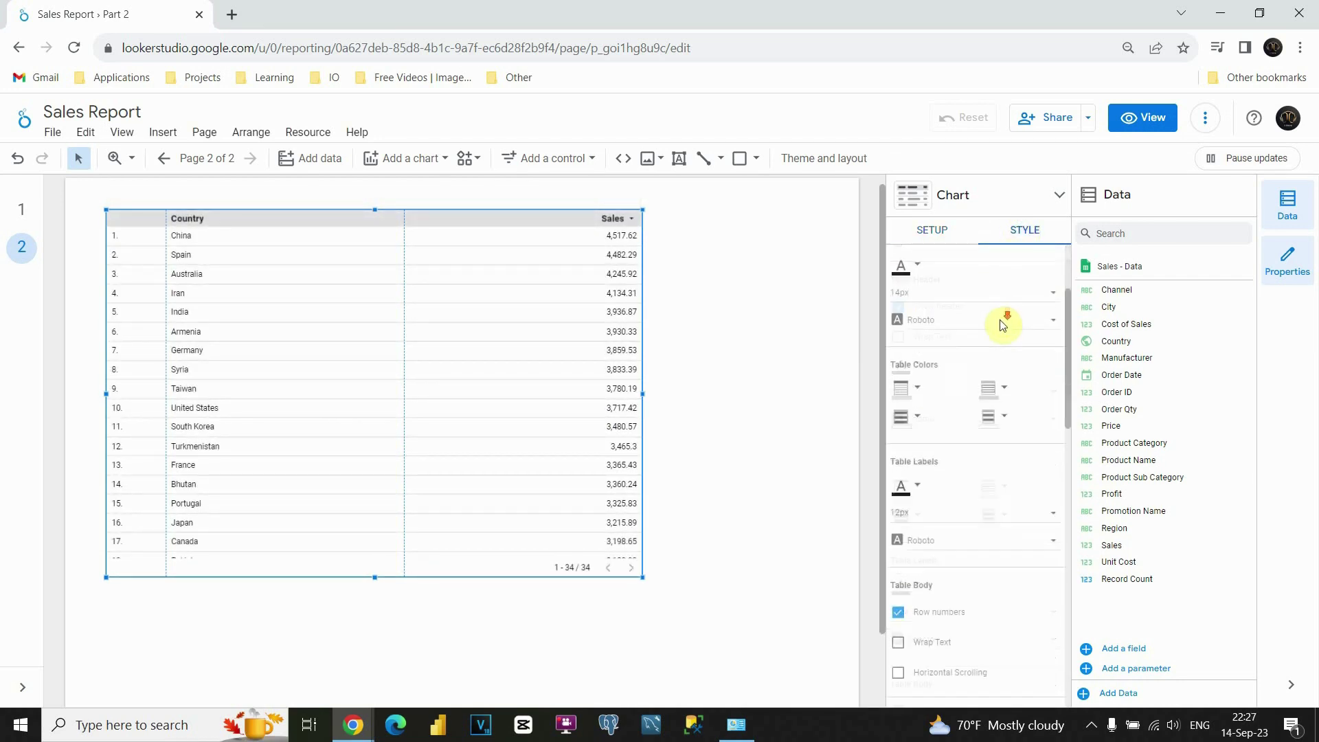
{"action": "scroll", "coordinate": [1000, 335], "scroll_direction": "down", "scroll_amount": 4}
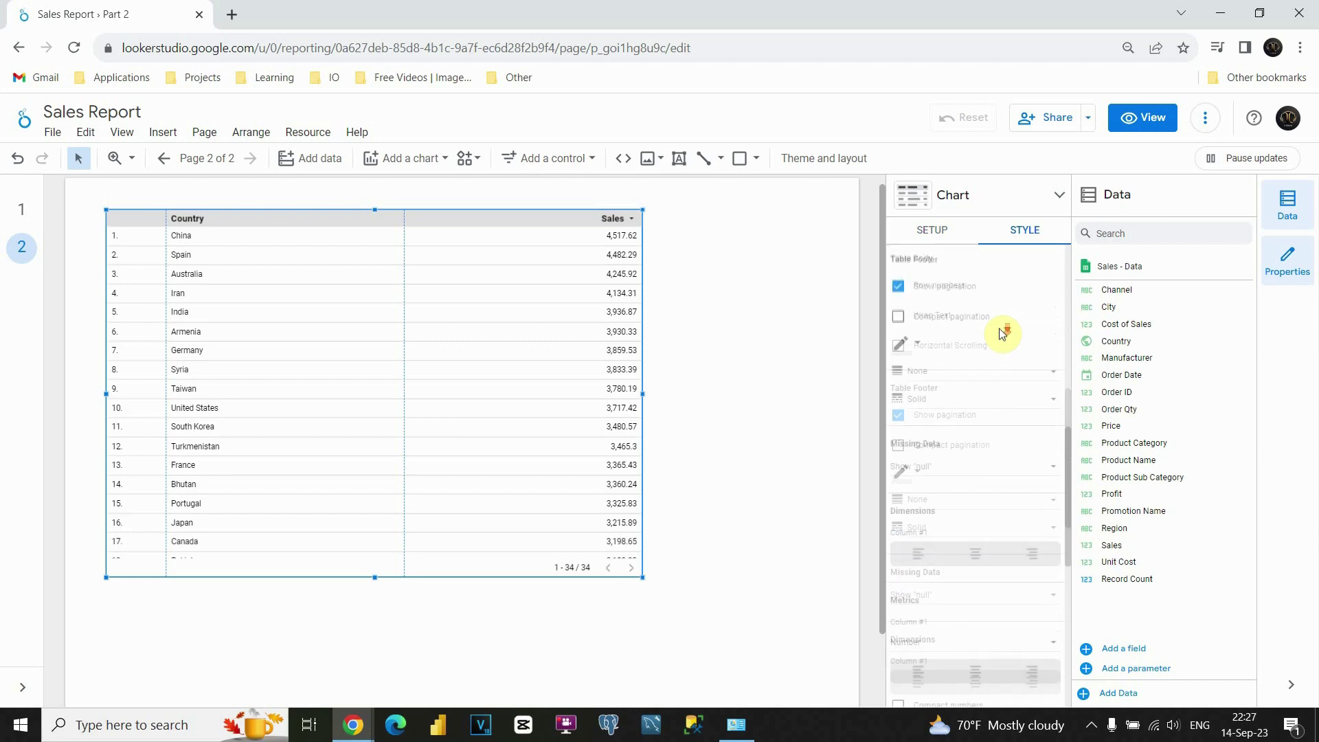
{"action": "scroll", "coordinate": [1002, 335], "scroll_direction": "down", "scroll_amount": 3}
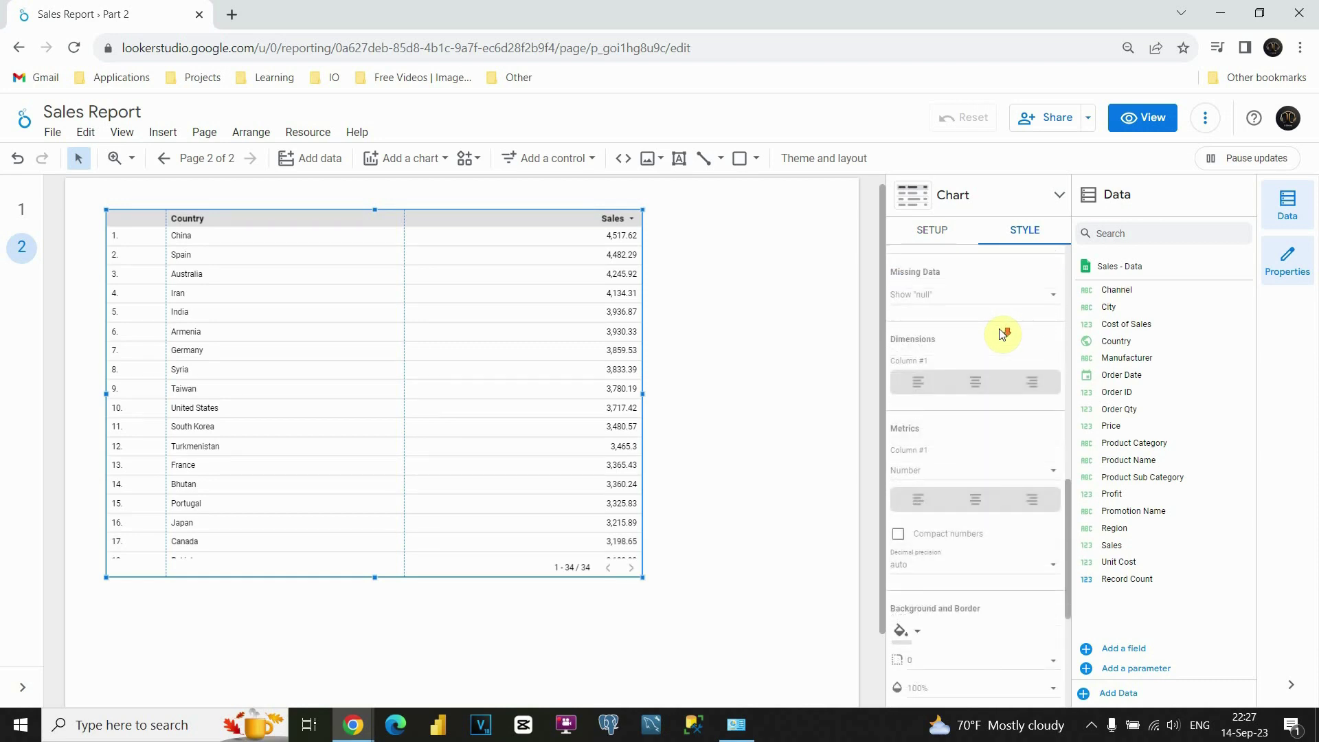
{"action": "scroll", "coordinate": [1002, 334], "scroll_direction": "down", "scroll_amount": 2}
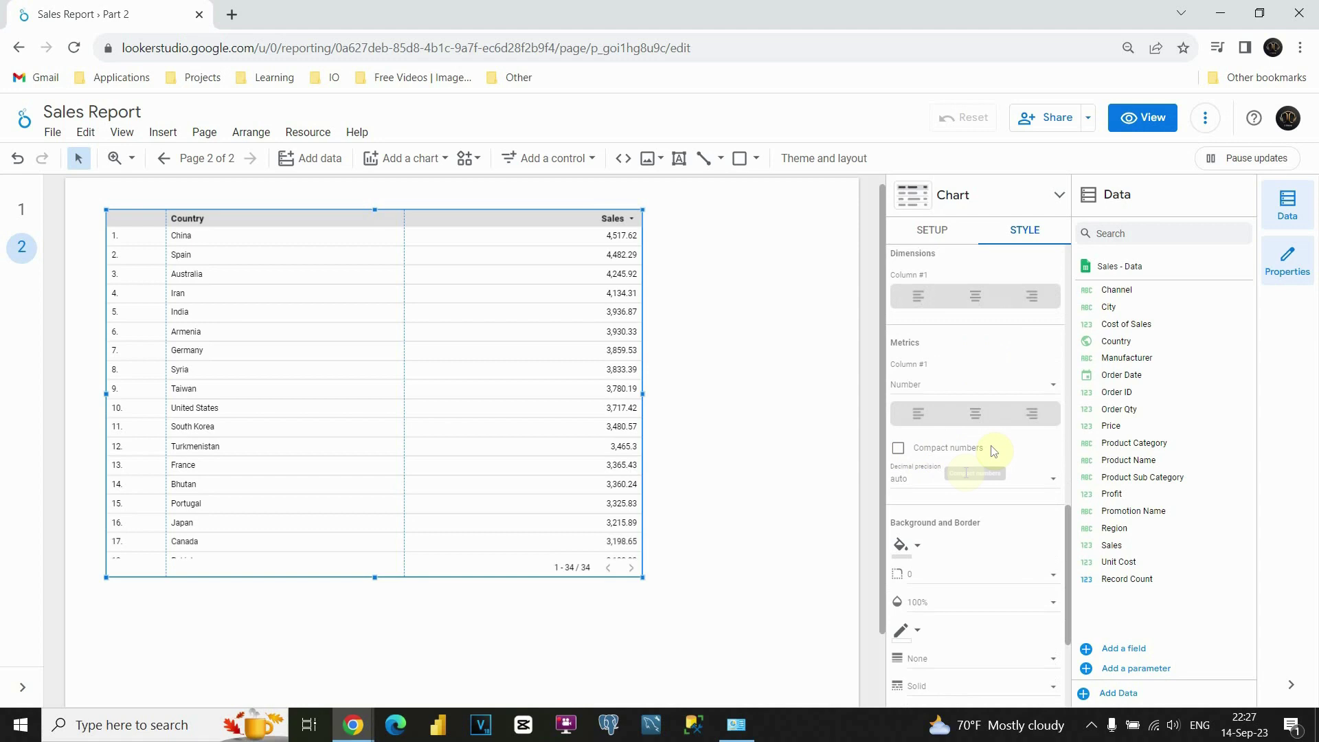
{"action": "left_click", "coordinate": [934, 484]}
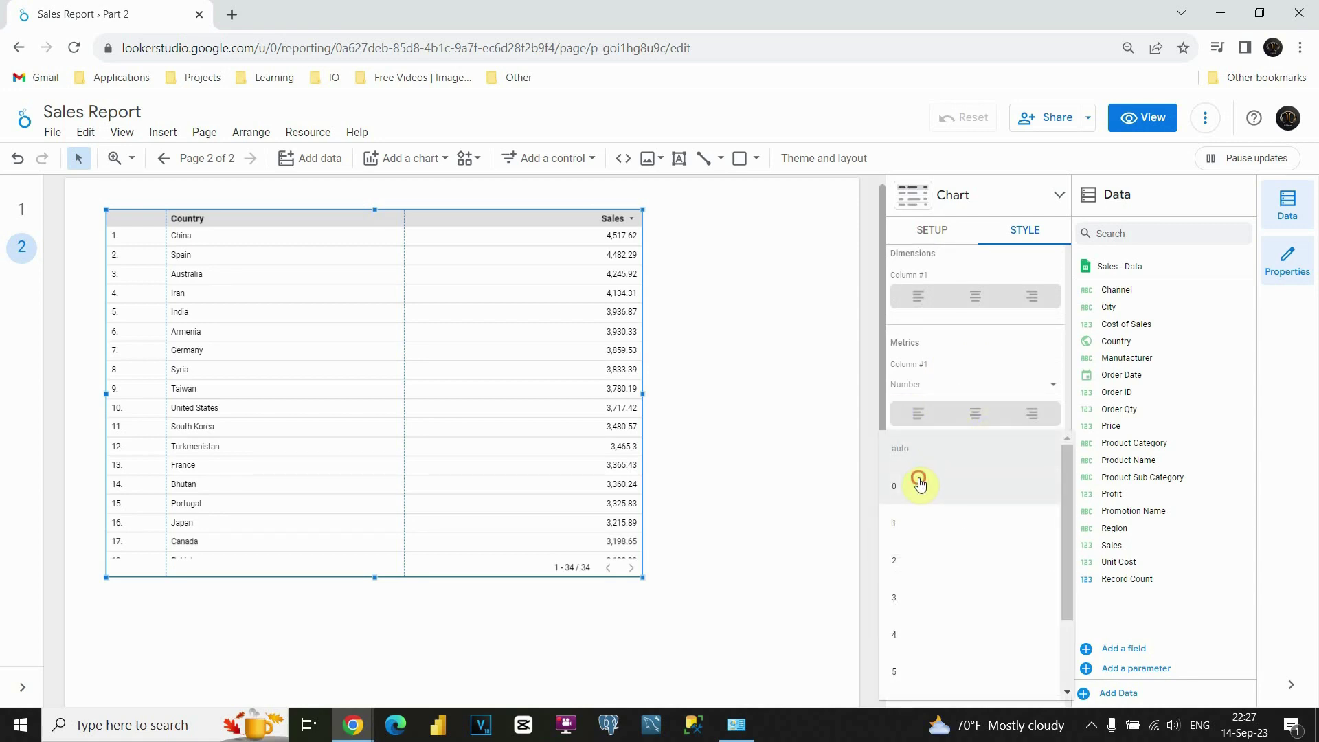
{"action": "left_click", "coordinate": [896, 479]}
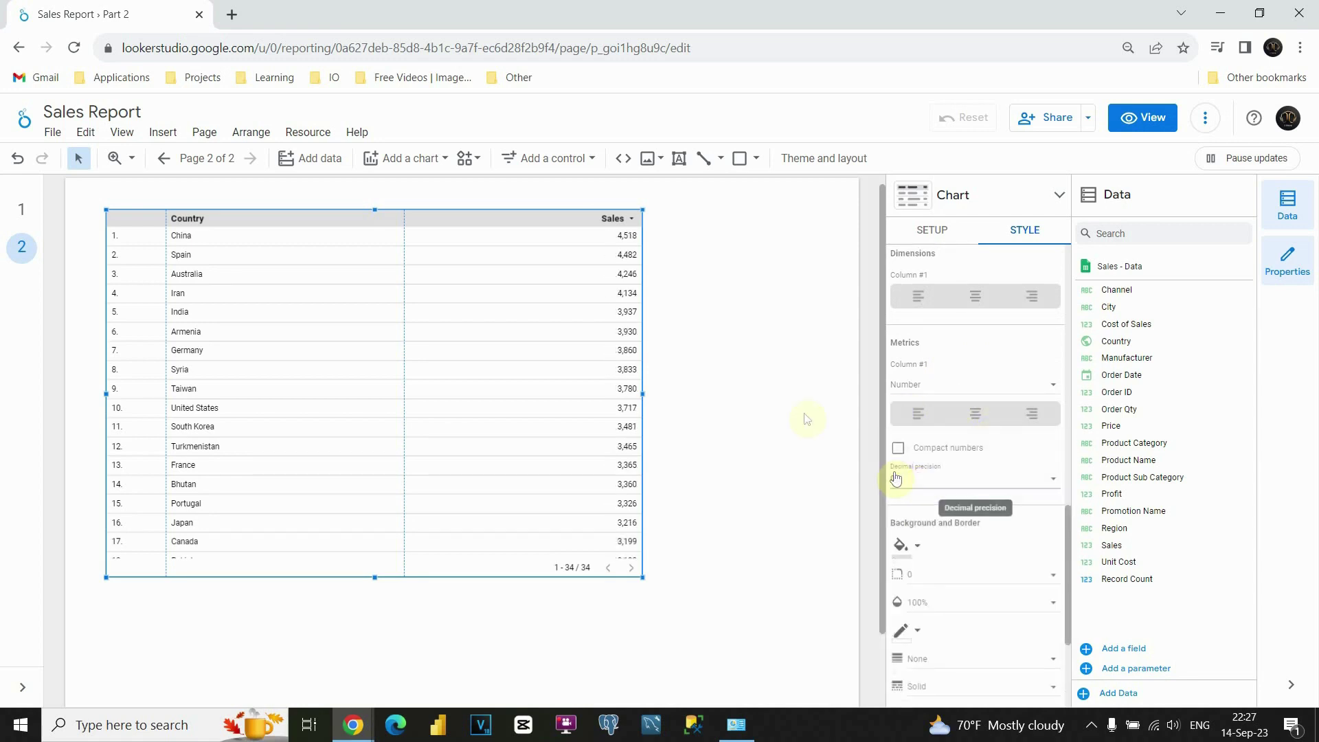
{"action": "left_click", "coordinate": [673, 272]}
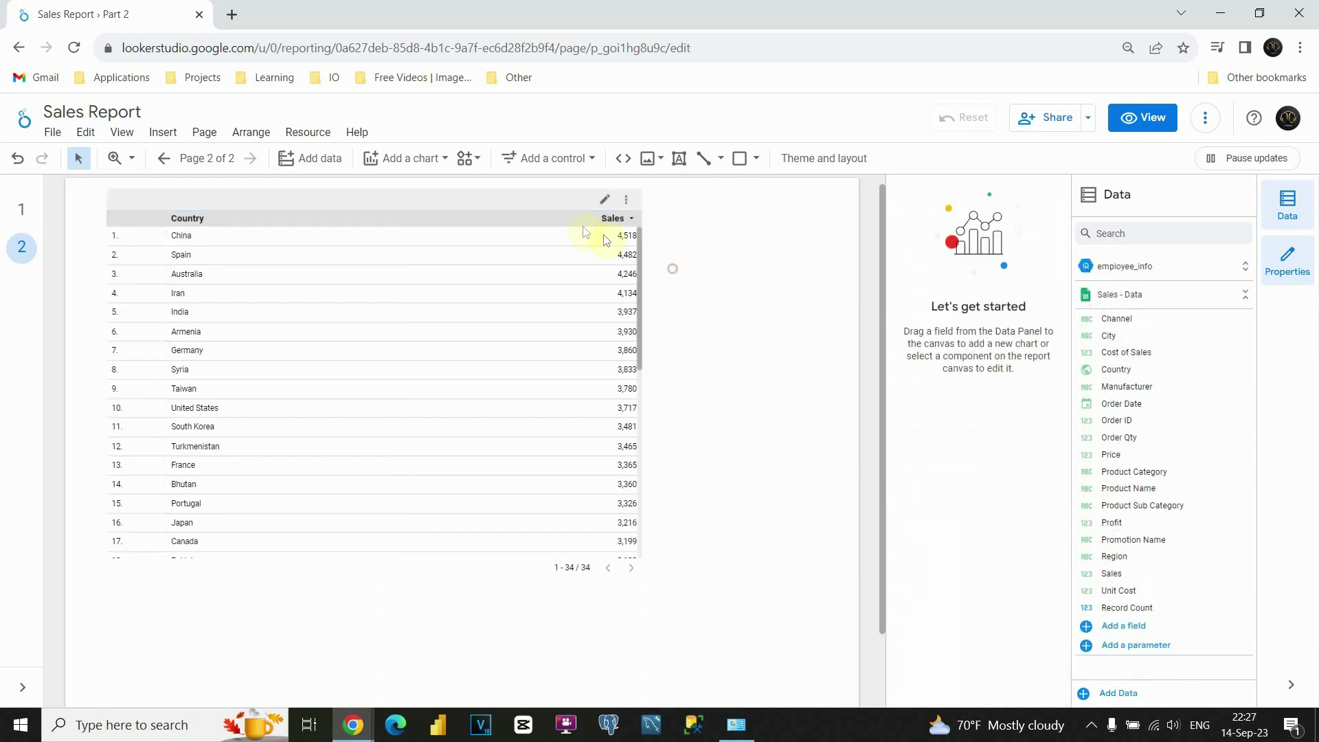
Step: Try the Sum, Average, Min, Max and Count aggregations in turn on the table's Sales metric
{"action": "left_click", "coordinate": [550, 210]}
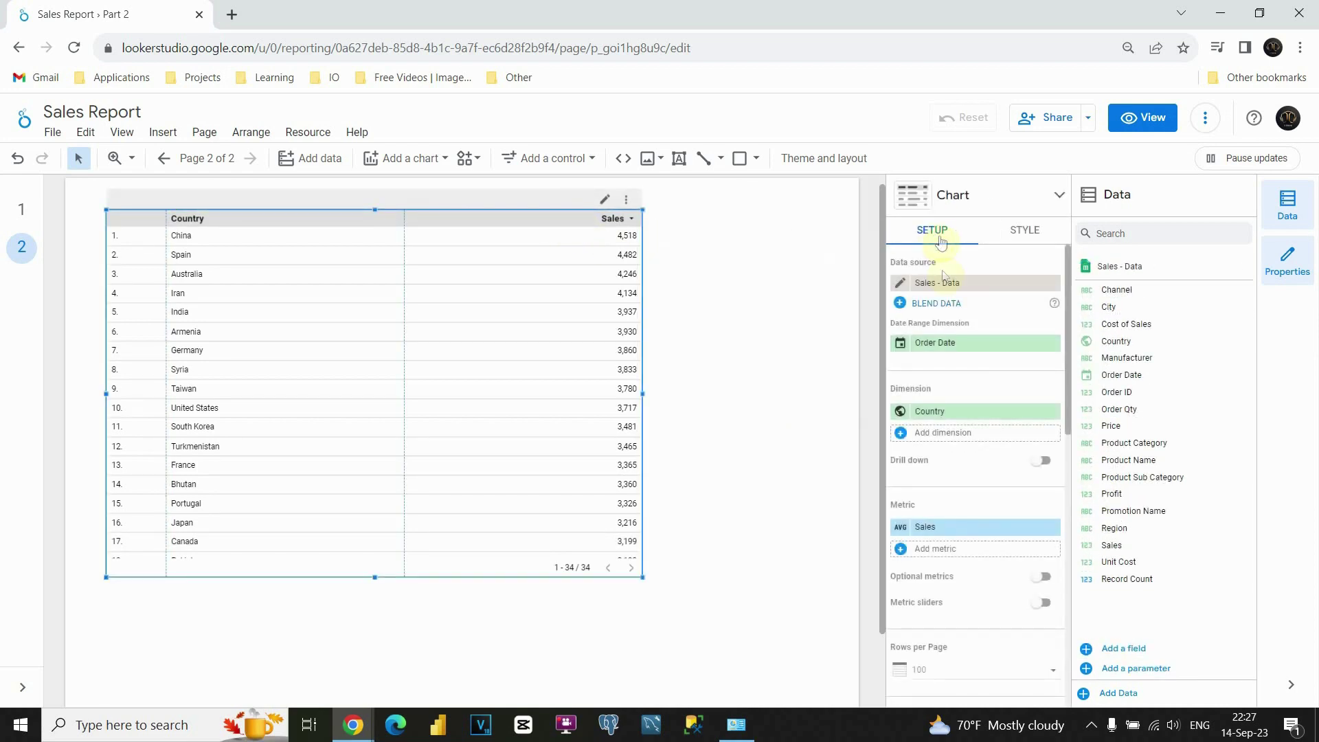
{"action": "left_click", "coordinate": [905, 536]}
{"action": "left_click", "coordinate": [779, 457]}
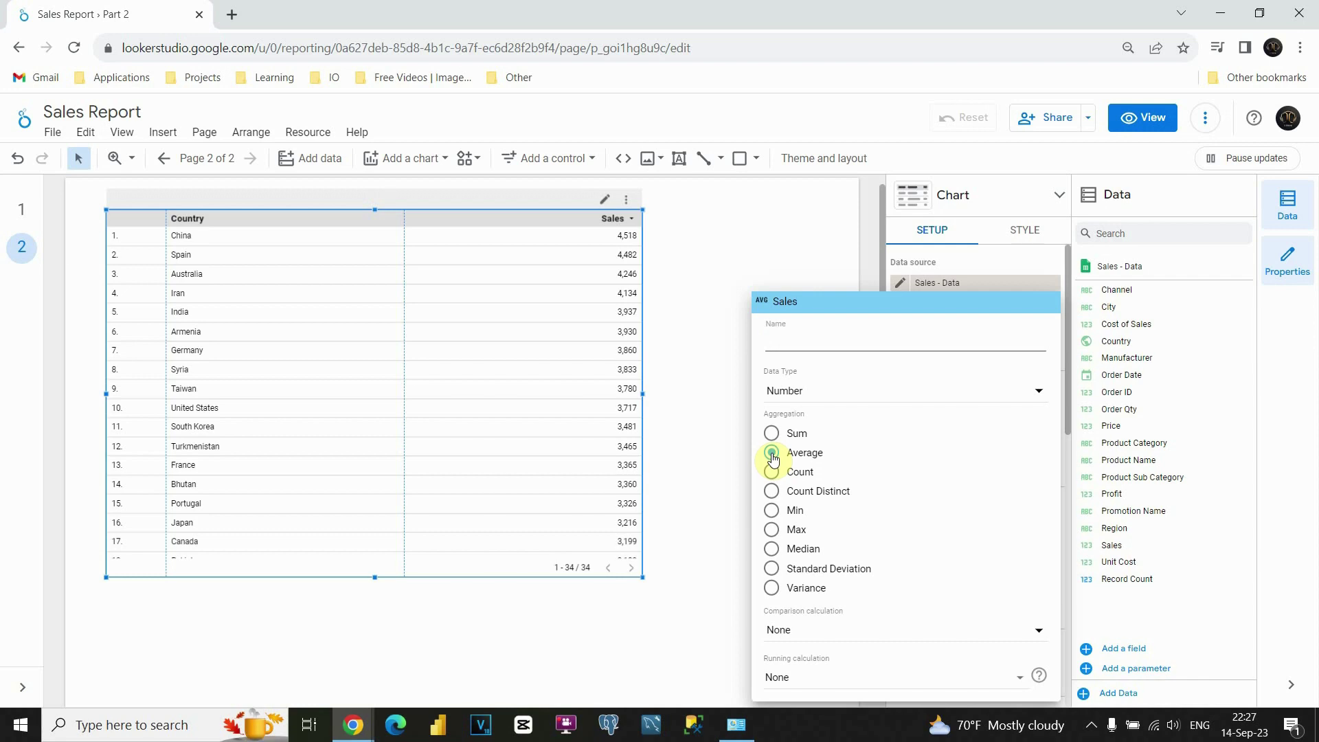
{"action": "left_click", "coordinate": [772, 434]}
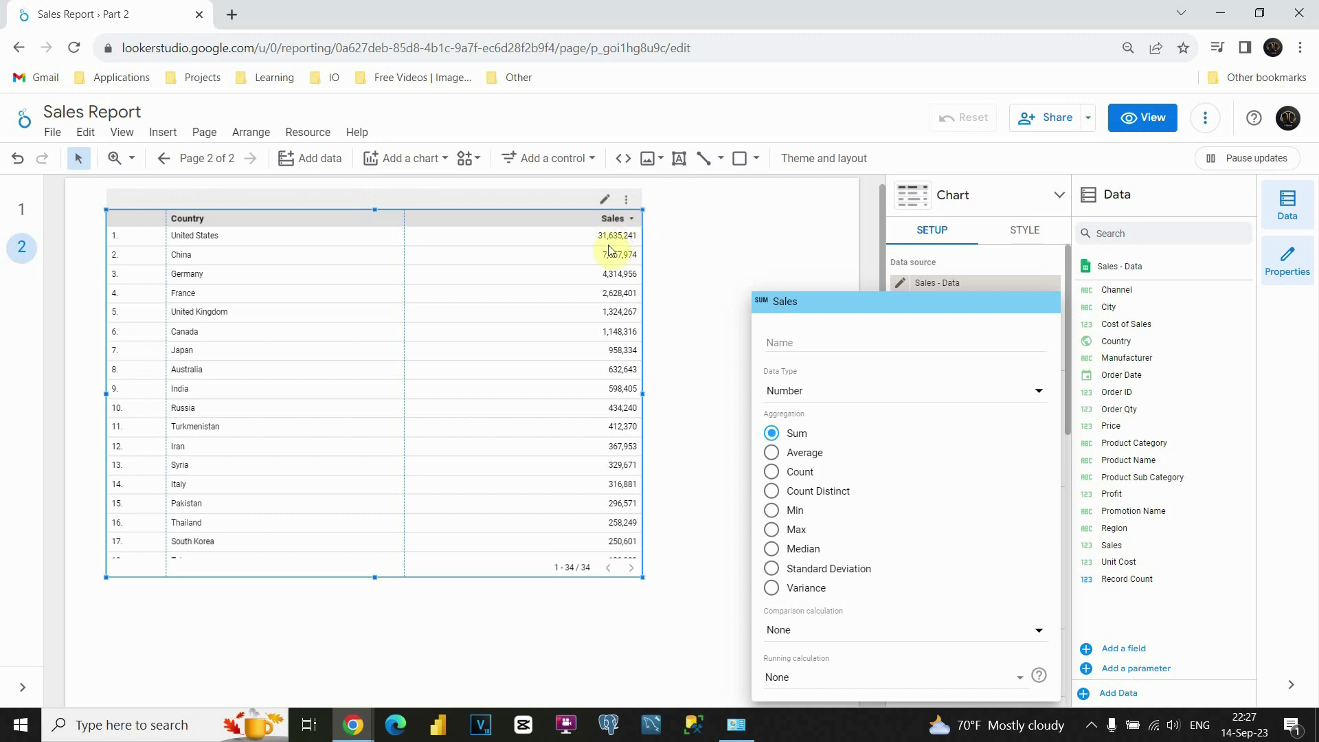
{"action": "left_click", "coordinate": [773, 453]}
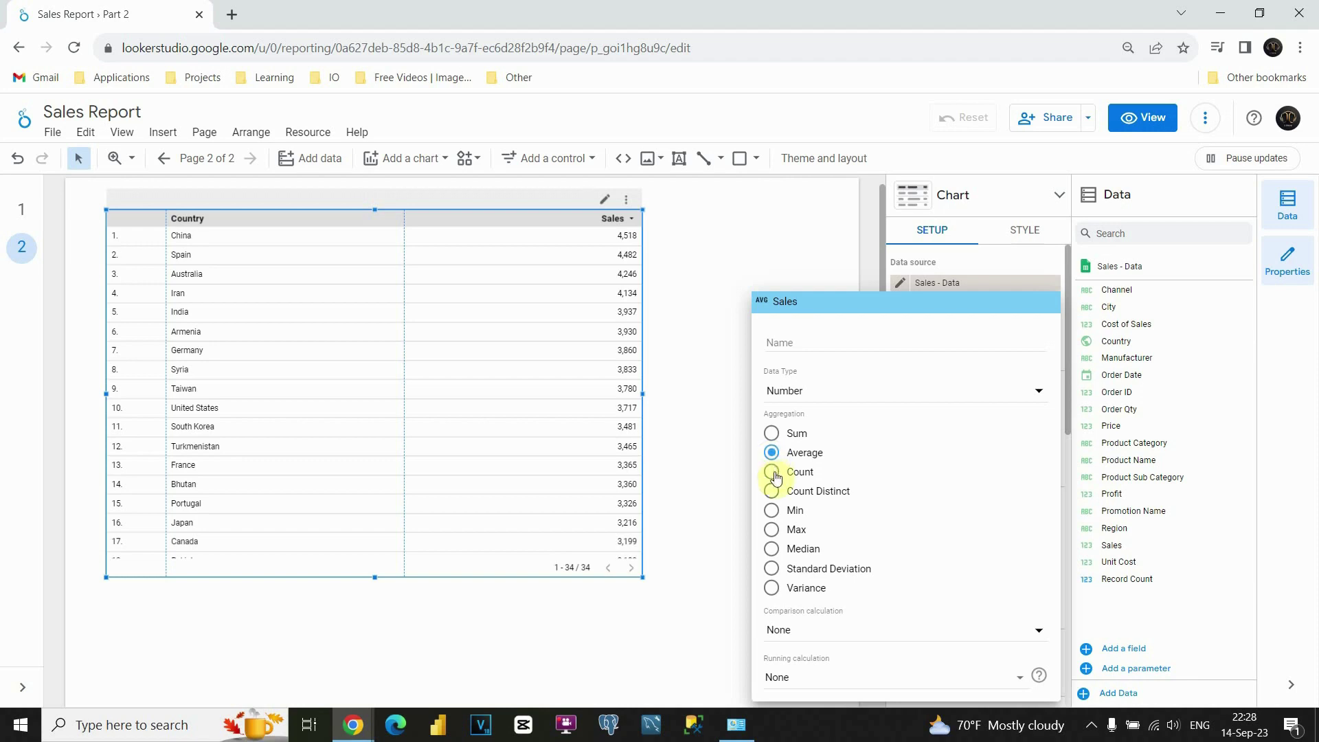
{"action": "left_click", "coordinate": [772, 511]}
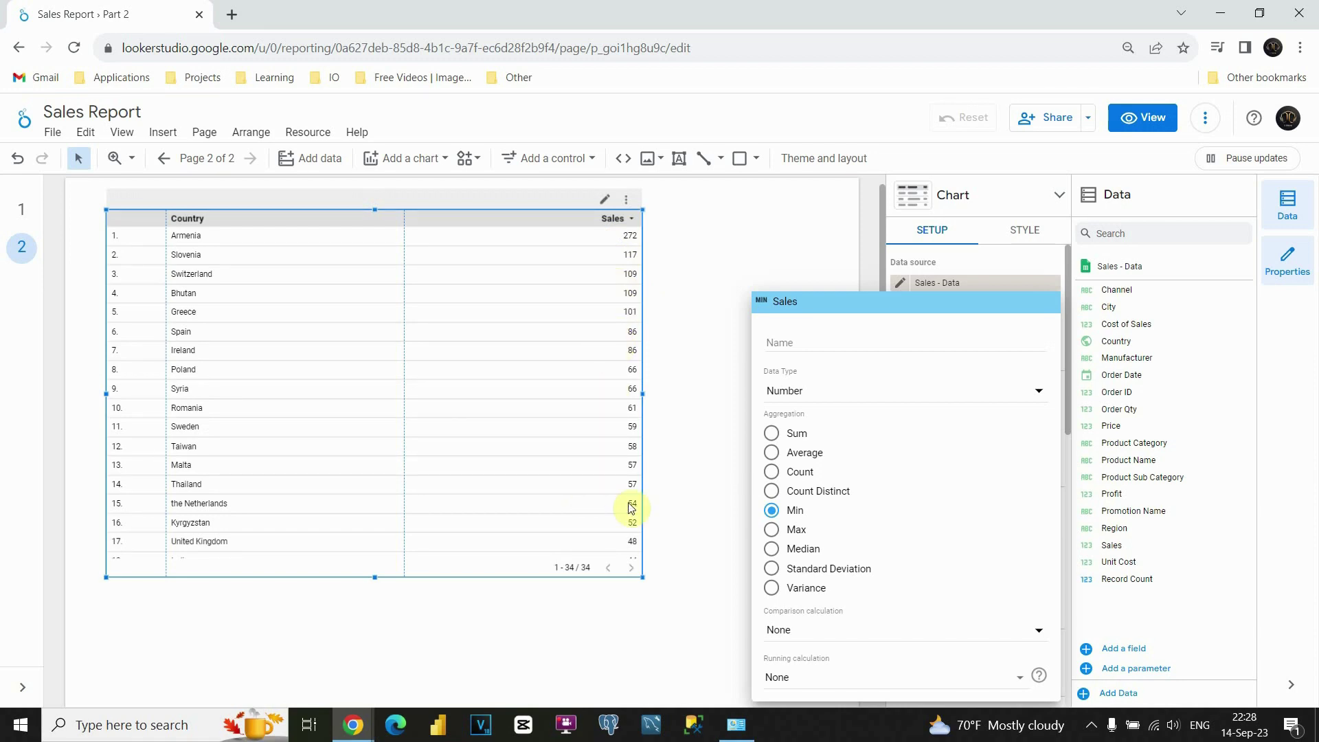
{"action": "left_click", "coordinate": [773, 531]}
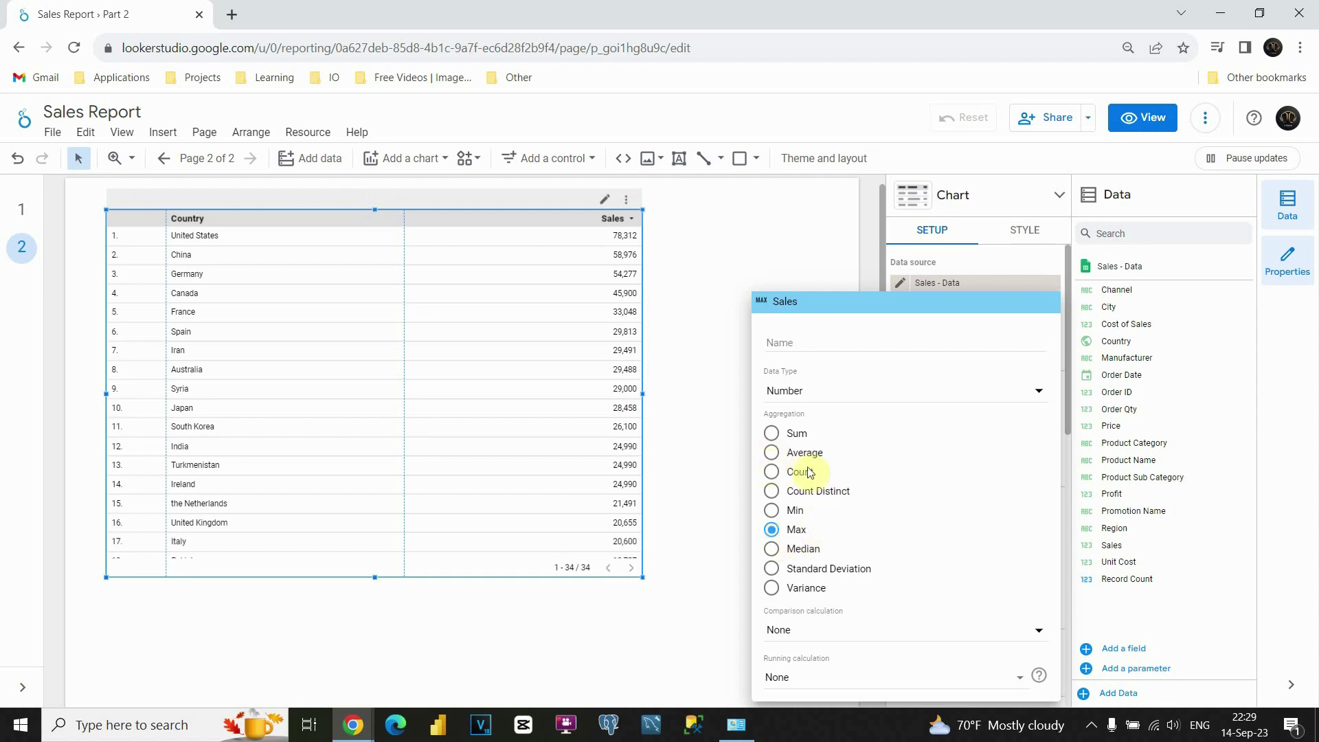
{"action": "left_click", "coordinate": [771, 474]}
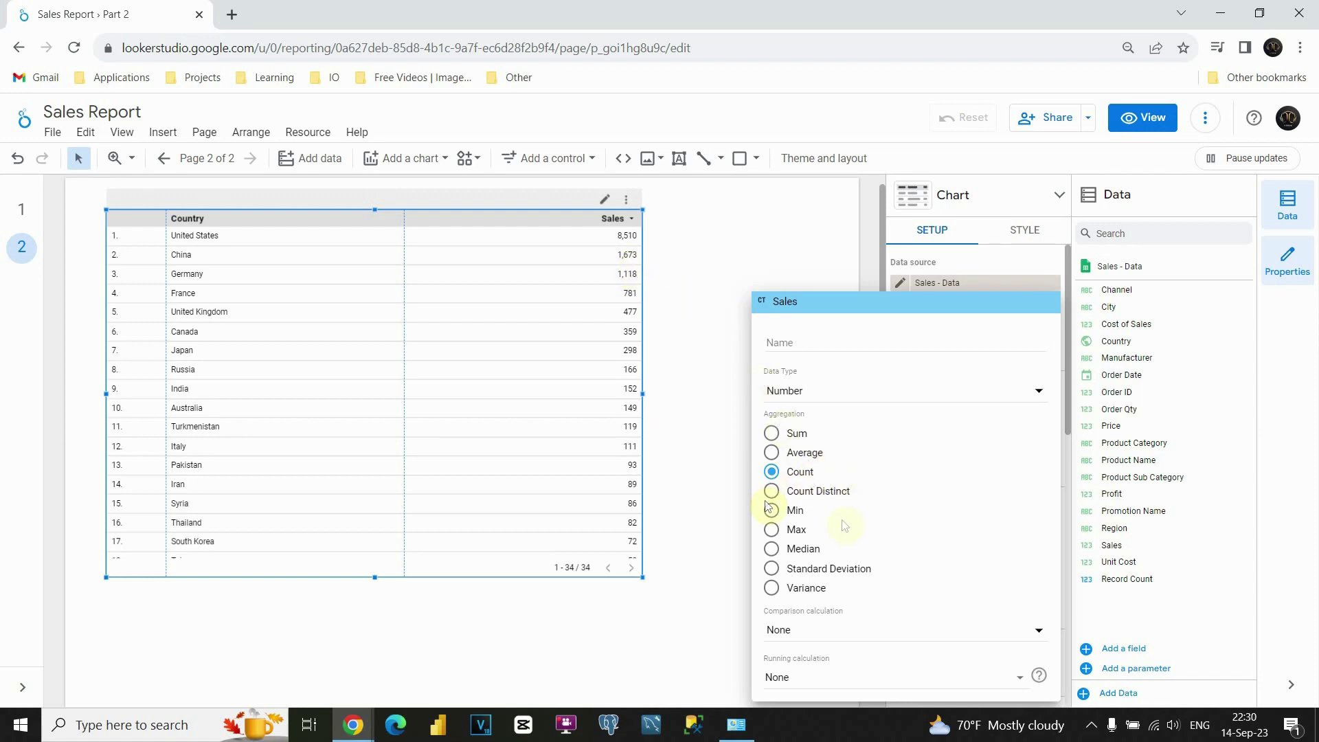
{"action": "left_click", "coordinate": [723, 410]}
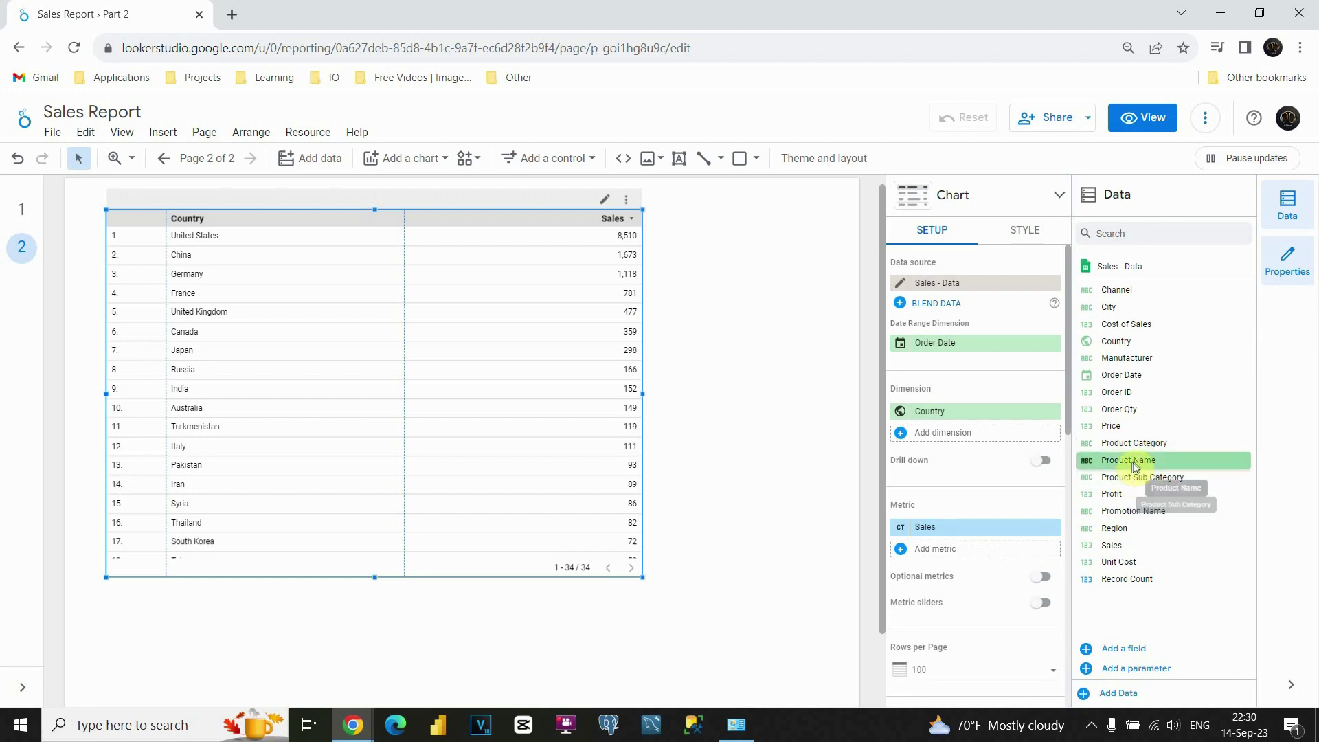
Step: Replace the Sales metric with Product Name and name the metric "Unique Products"
{"action": "mouse_move", "coordinate": [1130, 462]}
{"action": "left_mouse_down"}
{"action": "mouse_move", "coordinate": [1012, 535]}
{"action": "mouse_move", "coordinate": [947, 527]}
{"action": "left_mouse_up"}
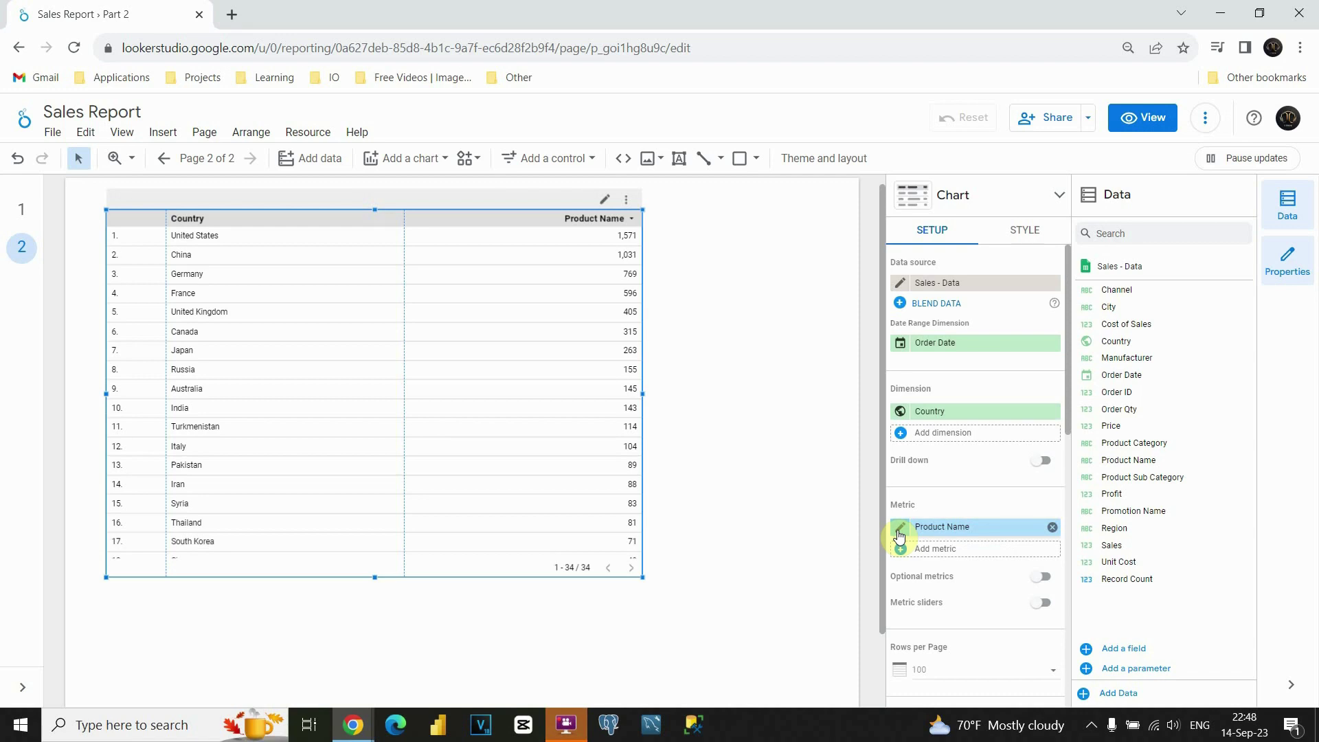
{"action": "left_click", "coordinate": [900, 529]}
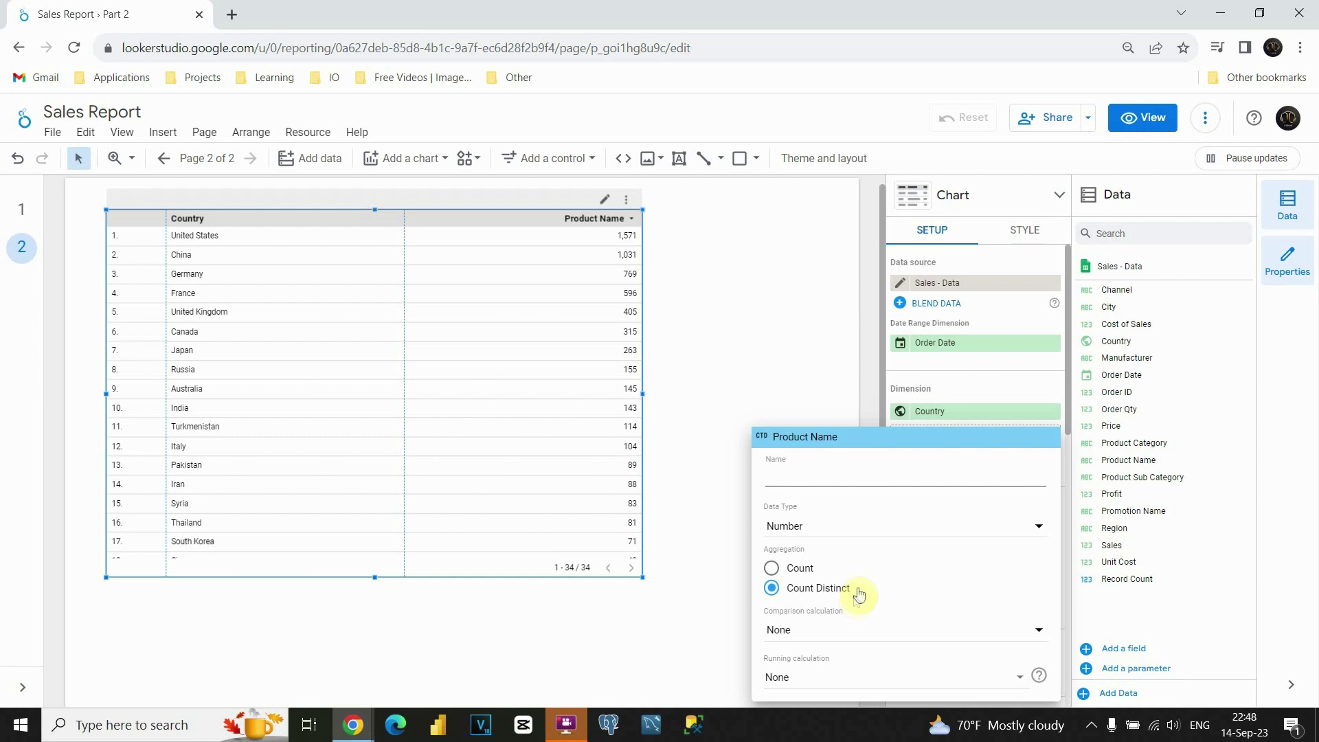
{"action": "left_click", "coordinate": [792, 473]}
{"action": "type", "text": "Unique Products"}
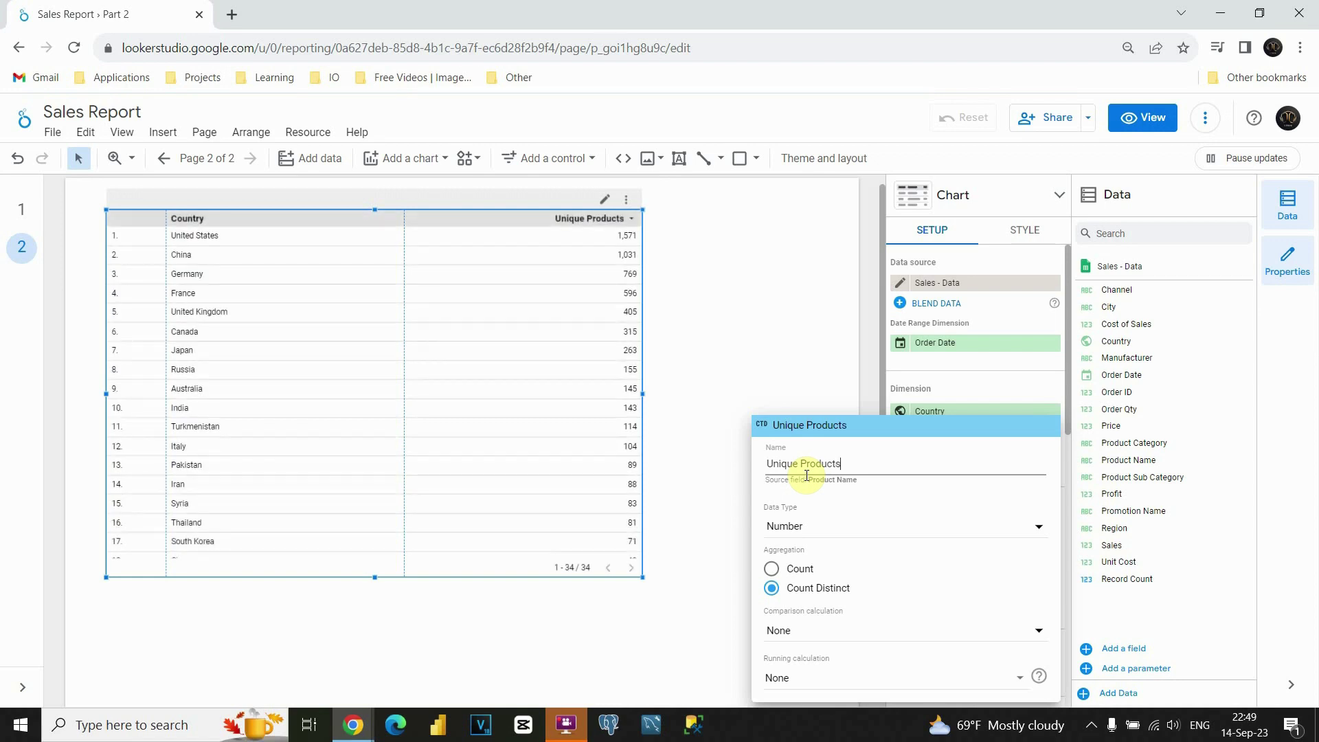
{"action": "key", "text": "Return"}
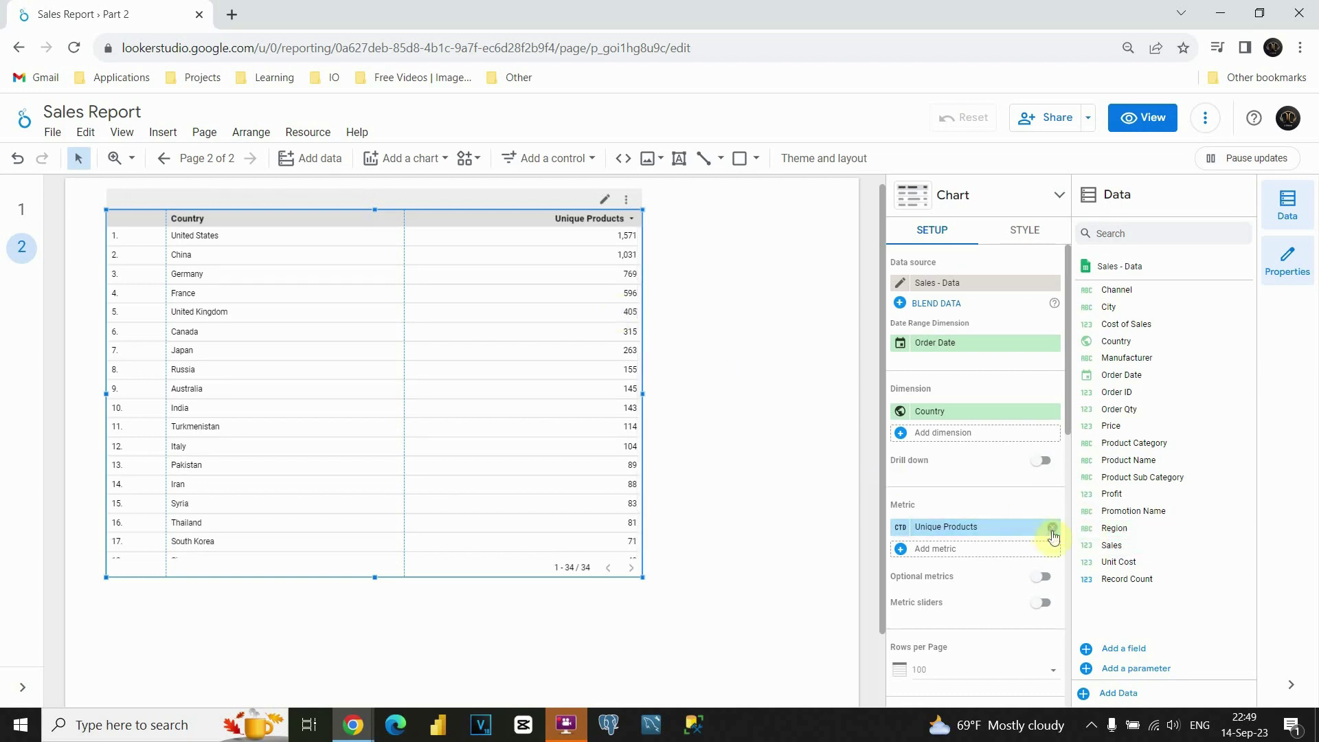
Step: Replace the Unique Products metric with Profit and widen the metric column by narrowing the Country column
{"action": "left_click", "coordinate": [1052, 528]}
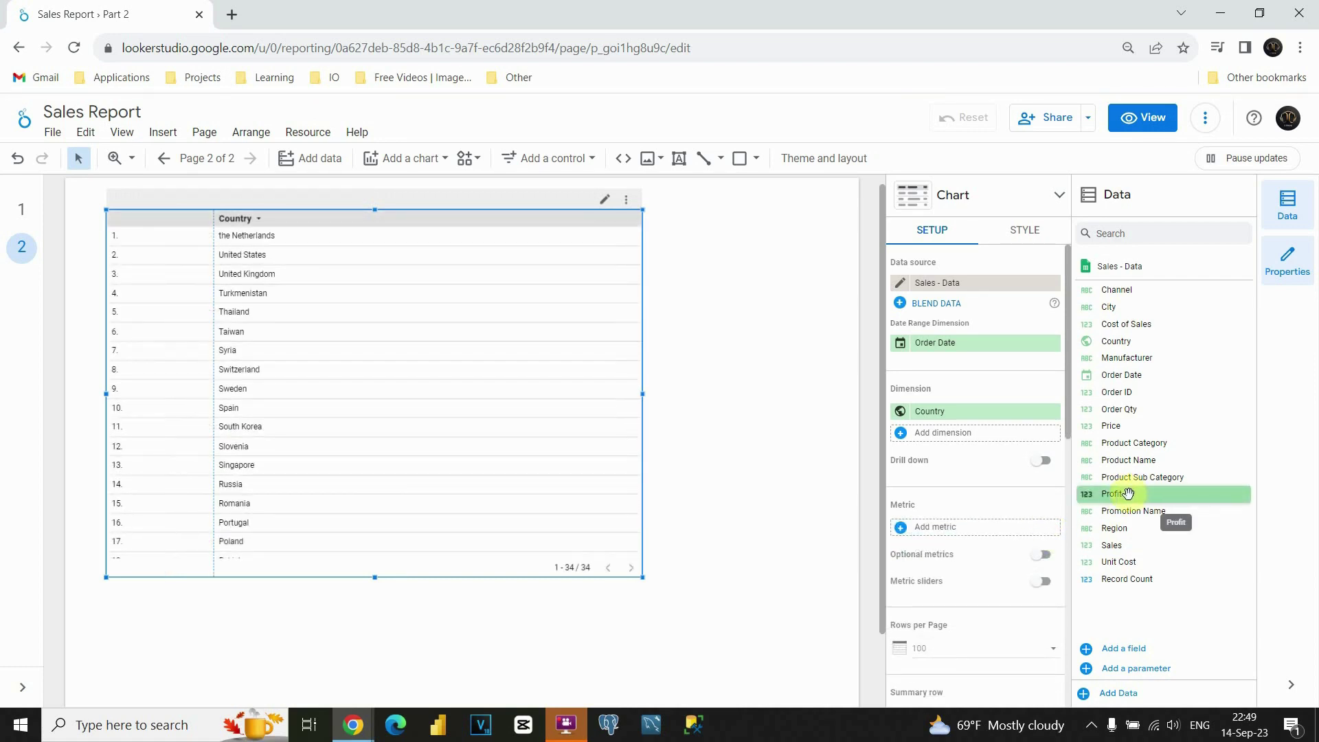
{"action": "left_click_drag", "start_coordinate": [1124, 494], "coordinate": [952, 533]}
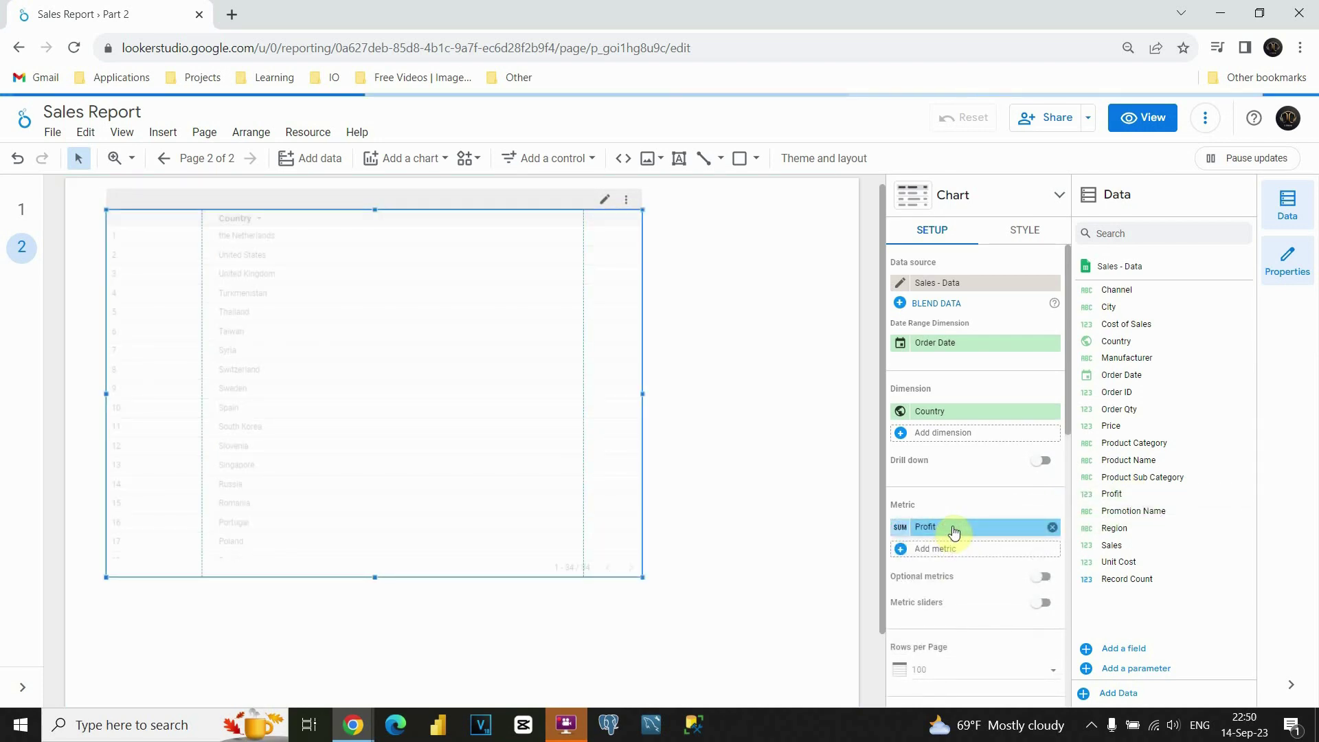
{"action": "left_click_drag", "start_coordinate": [583, 218], "coordinate": [409, 220]}
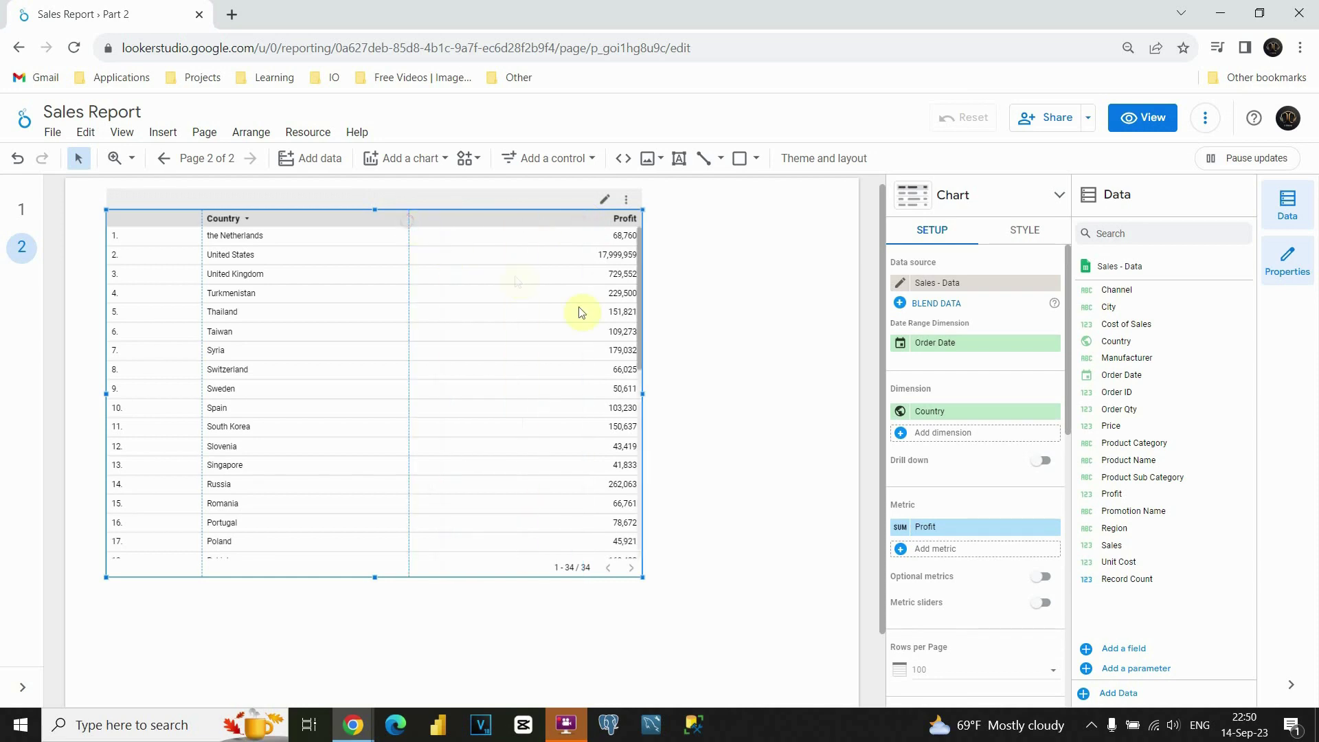
Step: Rename the table's Profit metric as "Total Profit"
{"action": "left_click", "coordinate": [901, 529]}
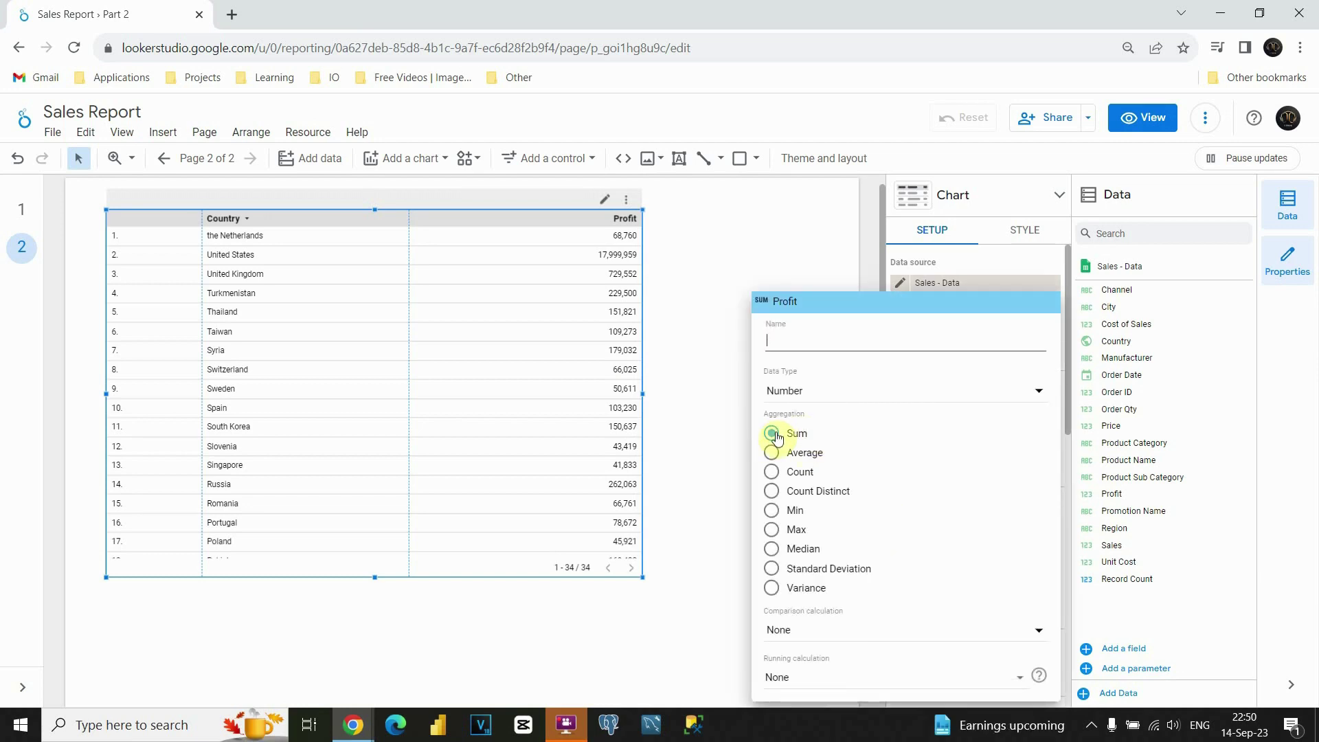
{"action": "left_click", "coordinate": [792, 338]}
{"action": "type", "text": "T"}
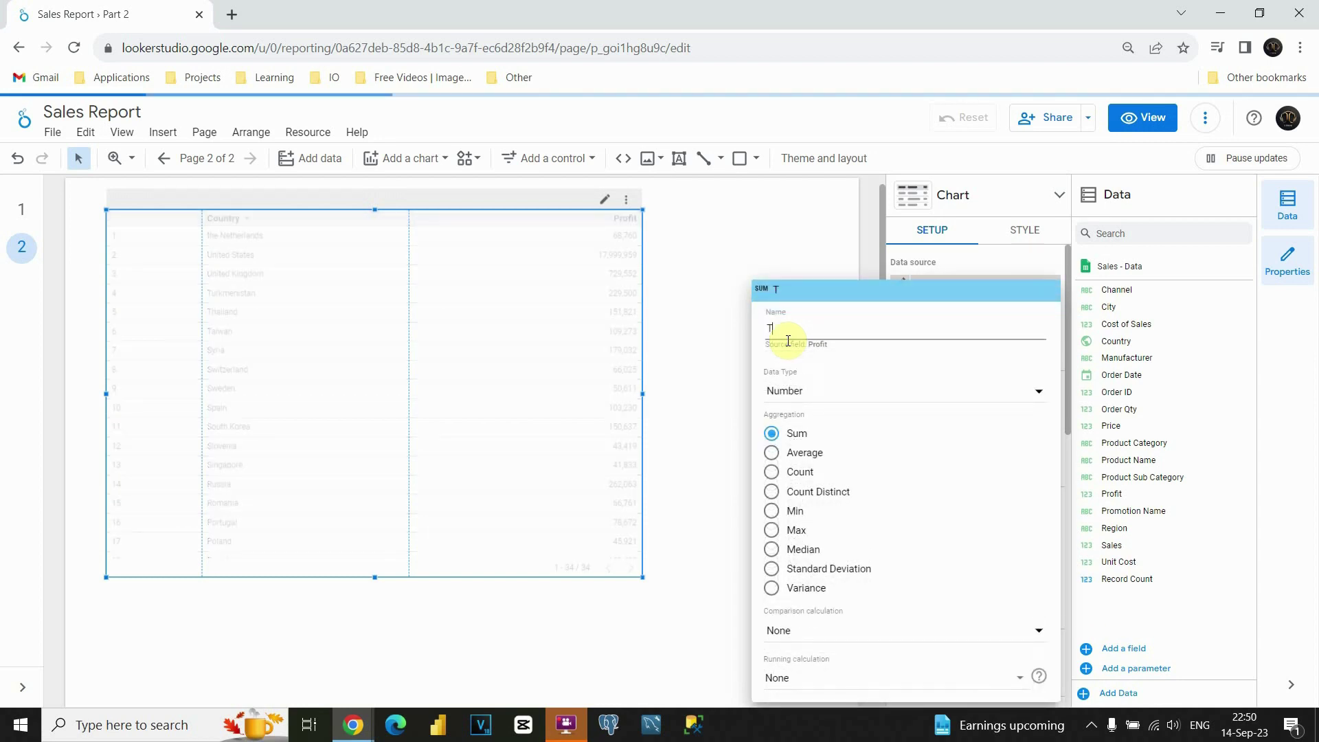
{"action": "type", "text": "otal Profit"}
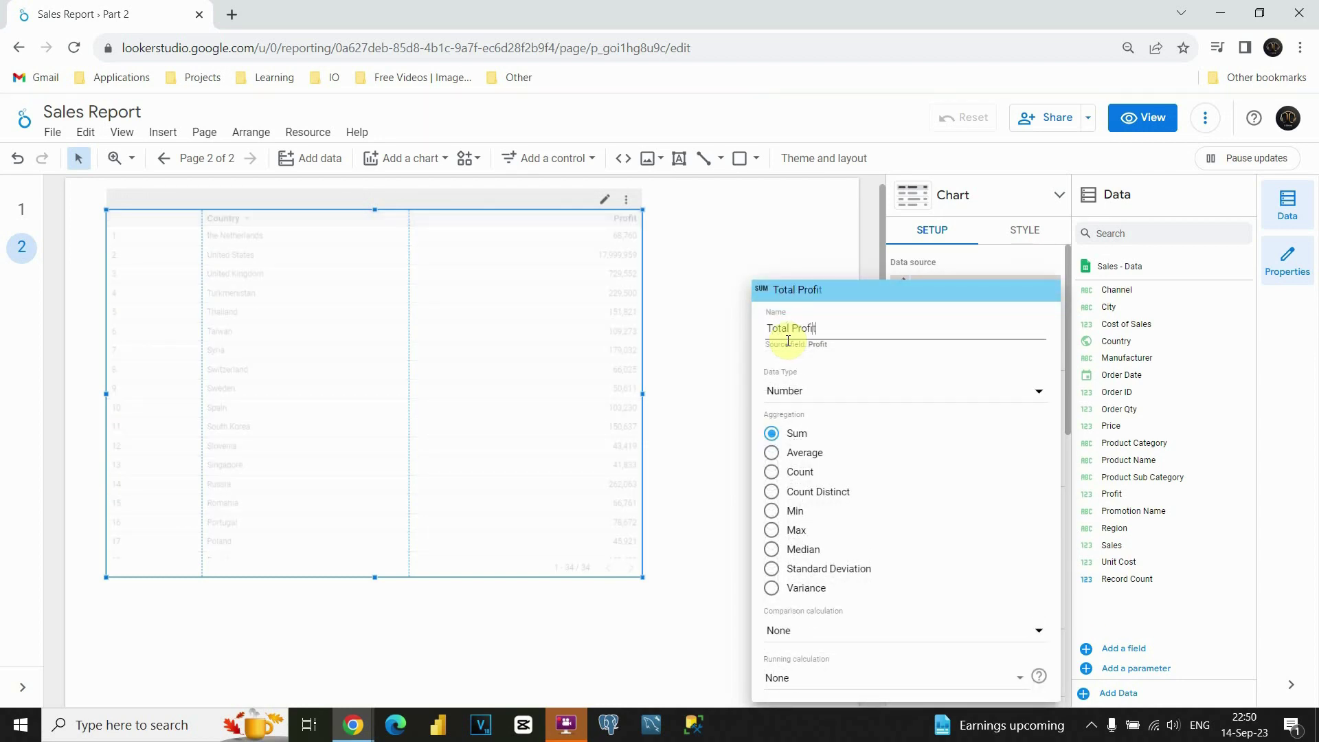
{"action": "key", "text": "Return"}
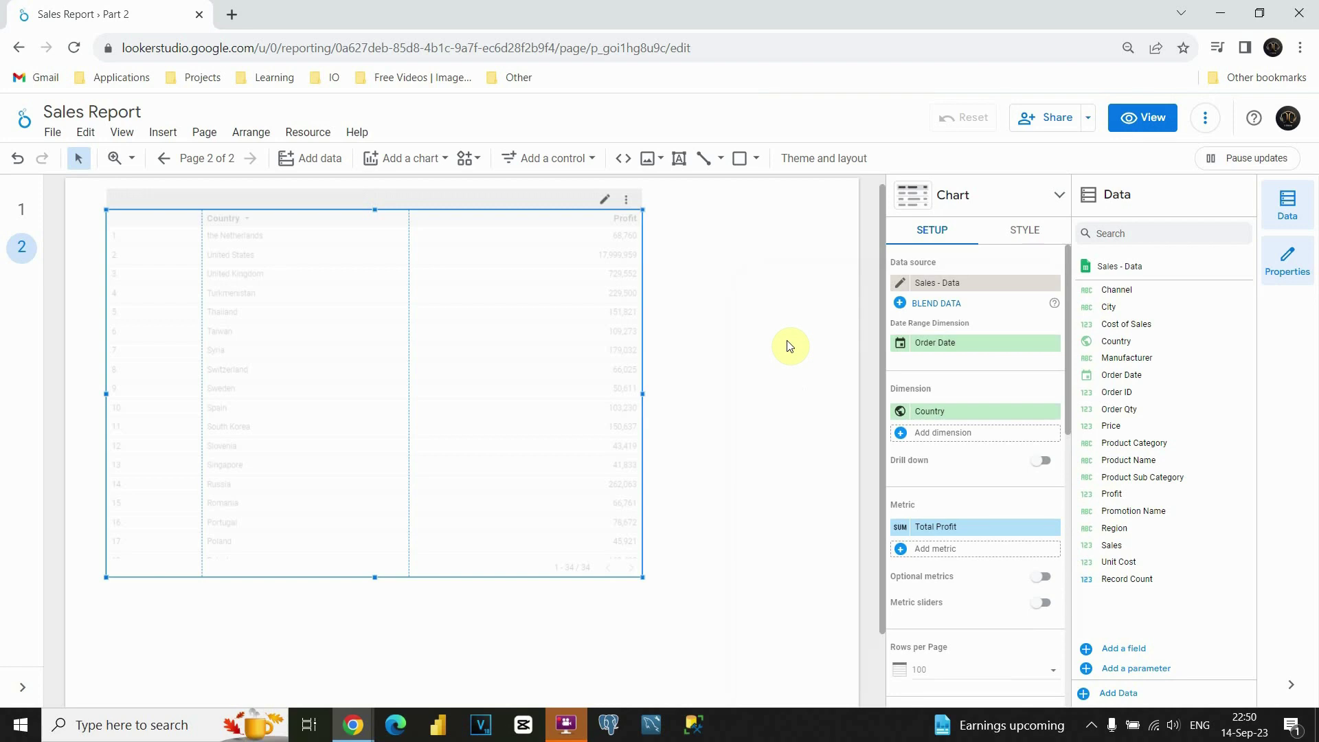
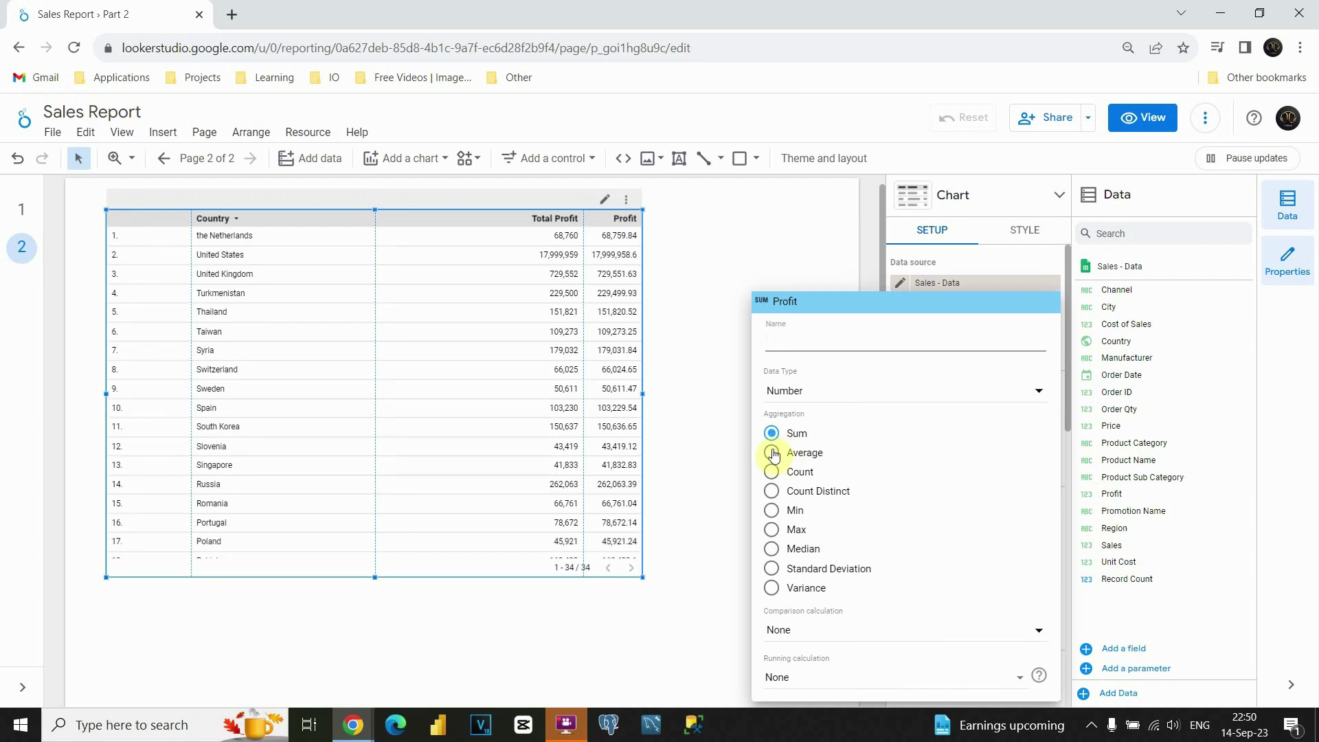
Step: Set the table's second Profit metric to the Average aggregation and name it "AVG Profit"
{"action": "left_click", "coordinate": [772, 452]}
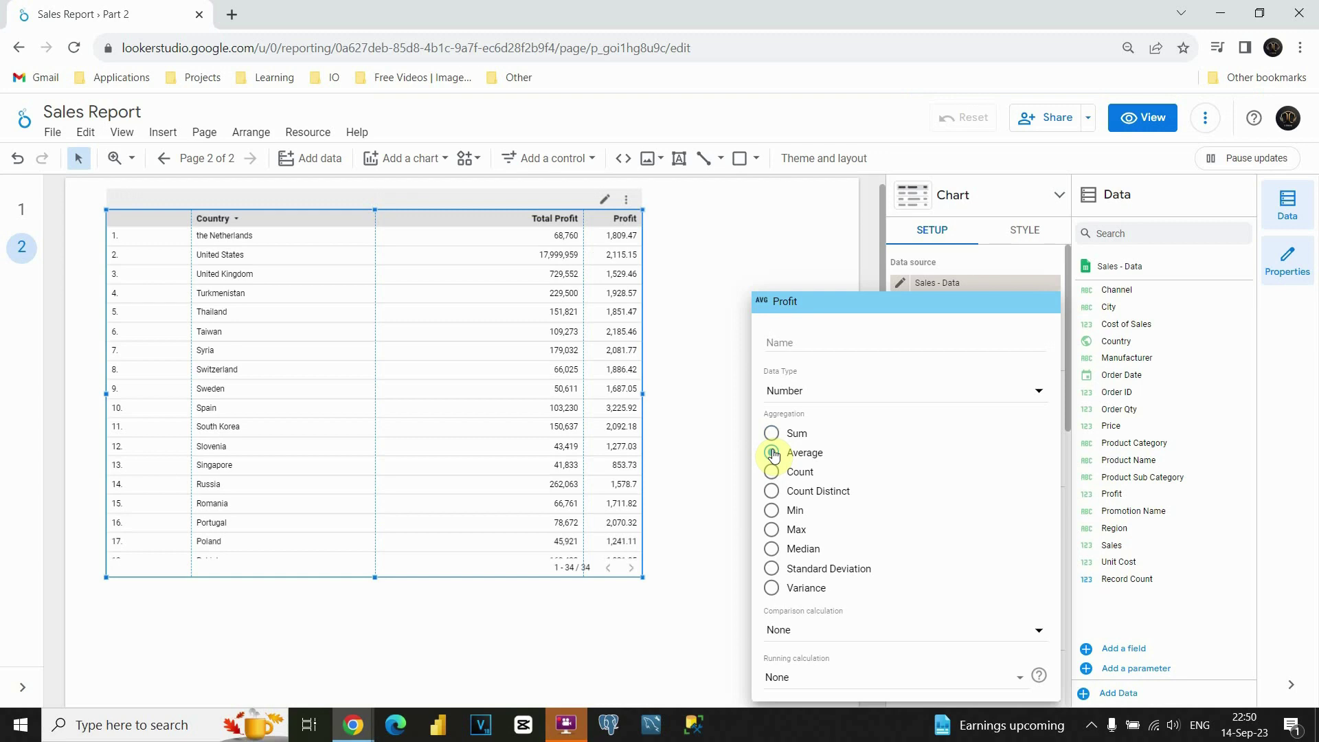
{"action": "left_click", "coordinate": [776, 348]}
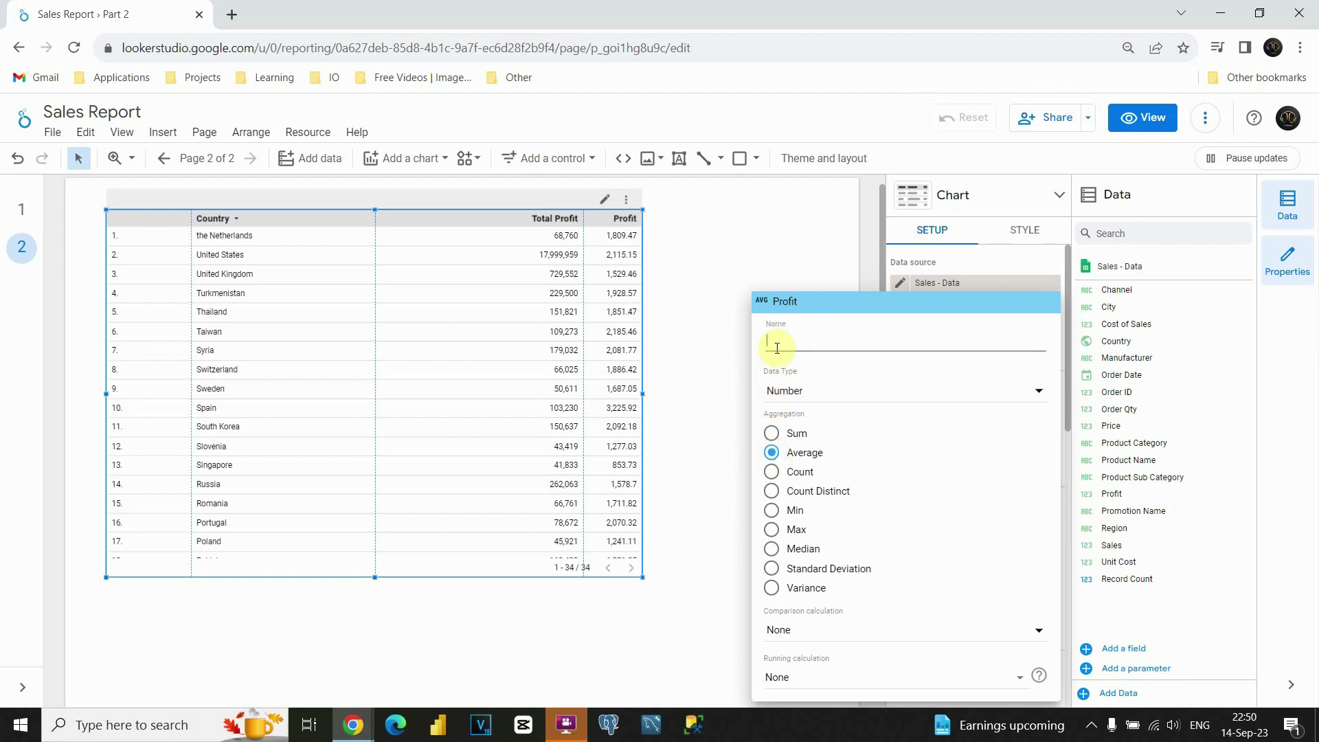
{"action": "type", "text": "AVG"}
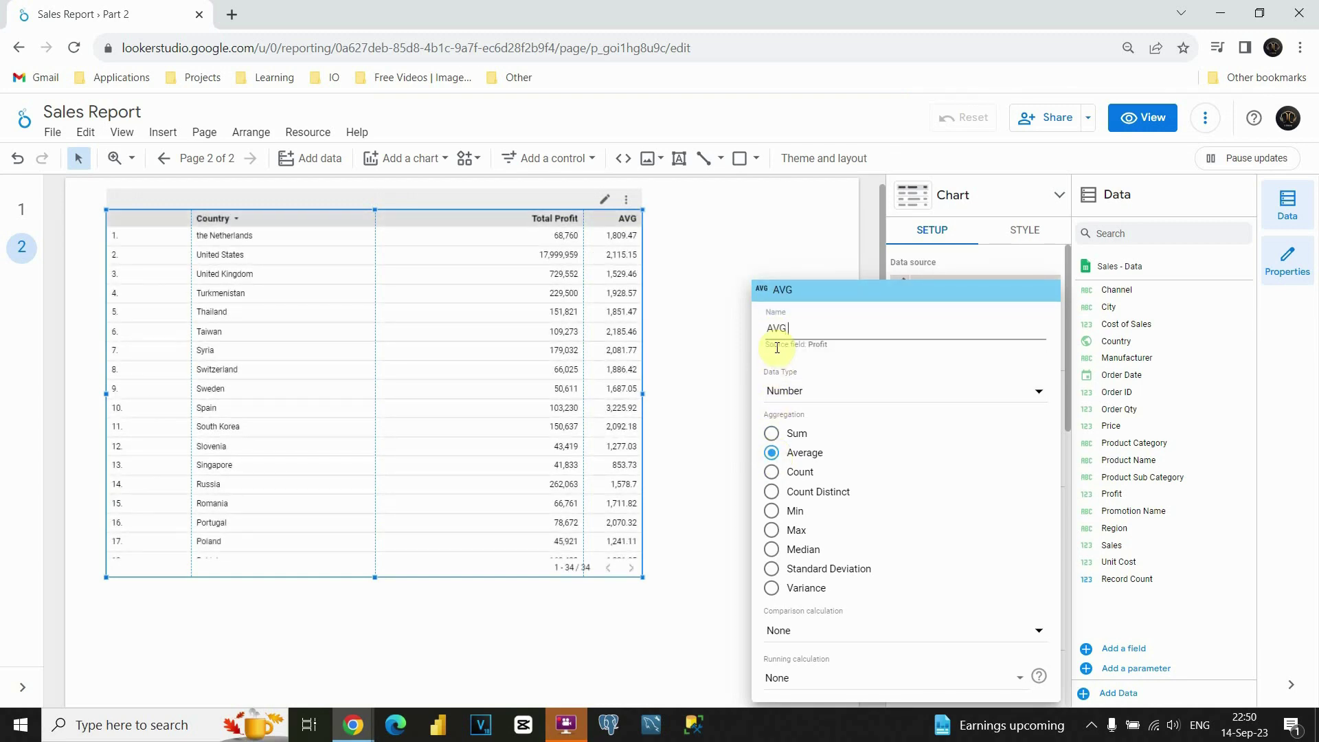
{"action": "type", "text": " Profit"}
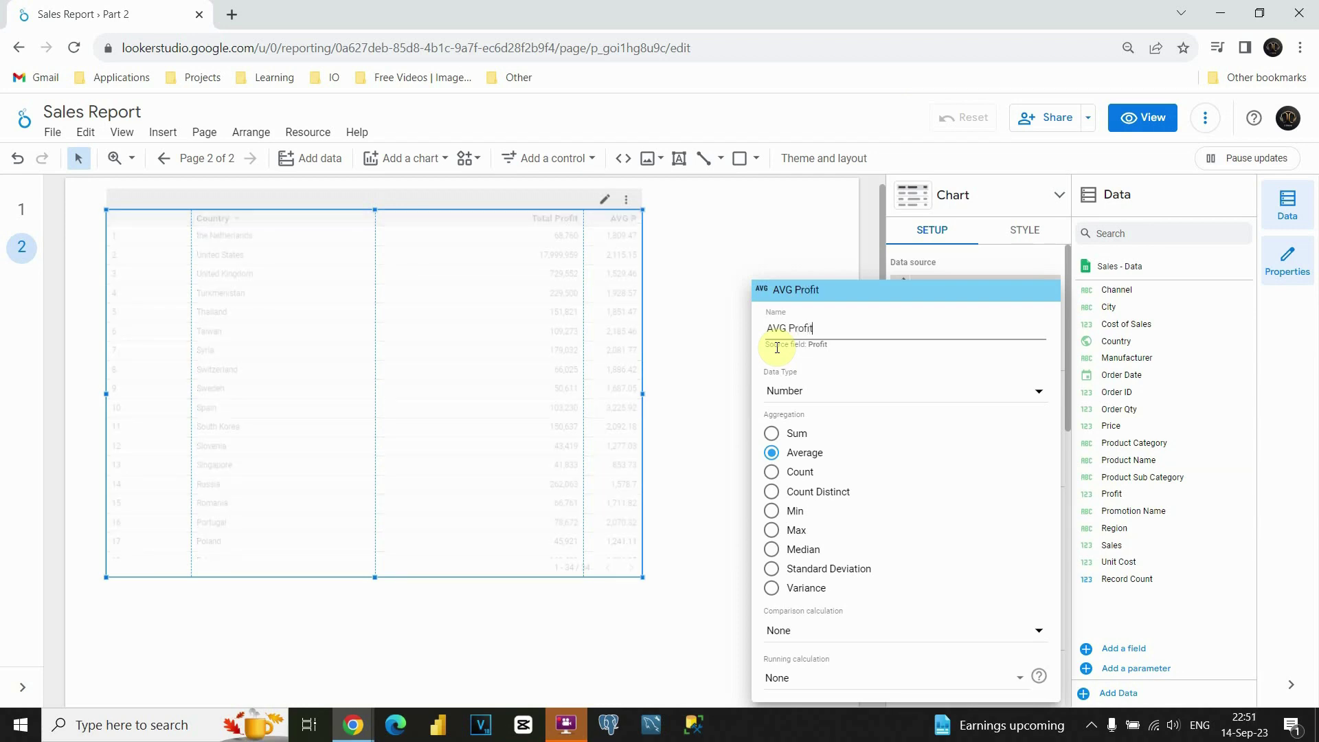
{"action": "key", "text": "Return"}
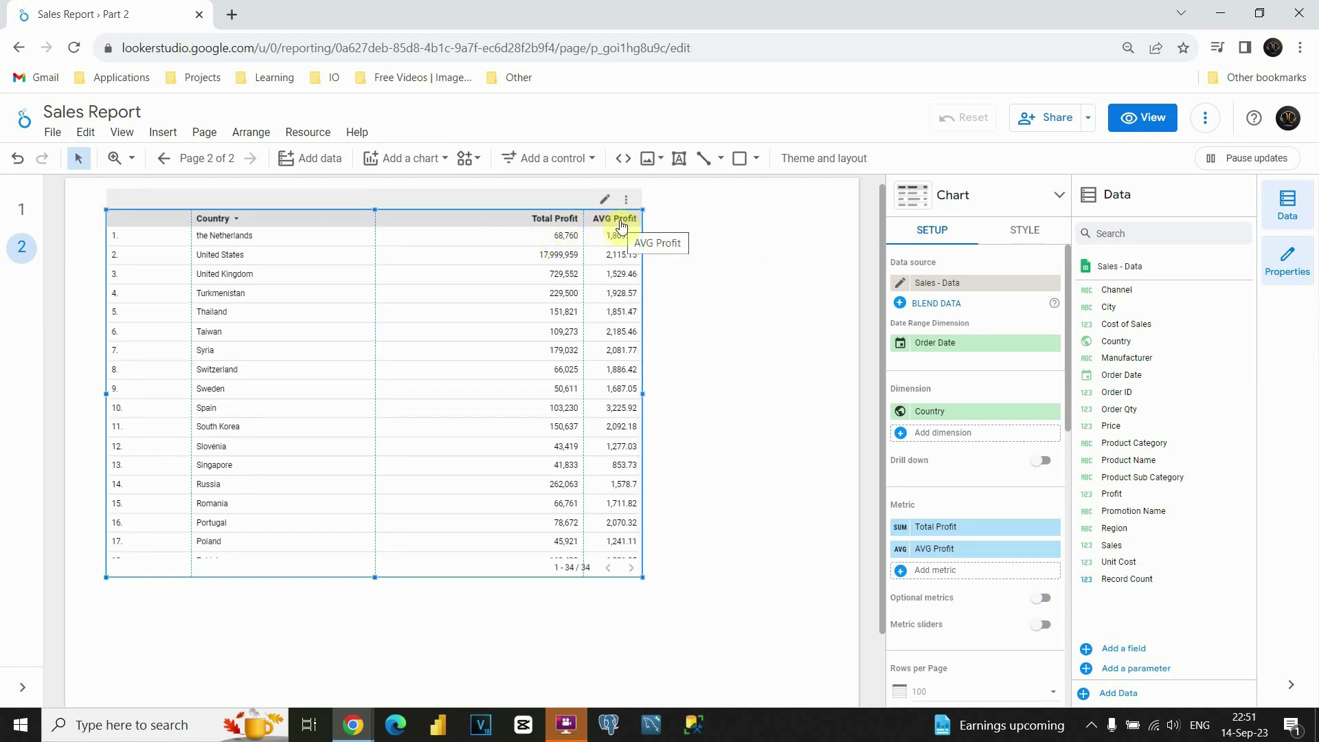
Step: Add Profit as a third metric with the Min aggregation and name it "Lowest Profit"
{"action": "left_click_drag", "start_coordinate": [1122, 493], "coordinate": [947, 577]}
{"action": "left_click", "coordinate": [901, 574]}
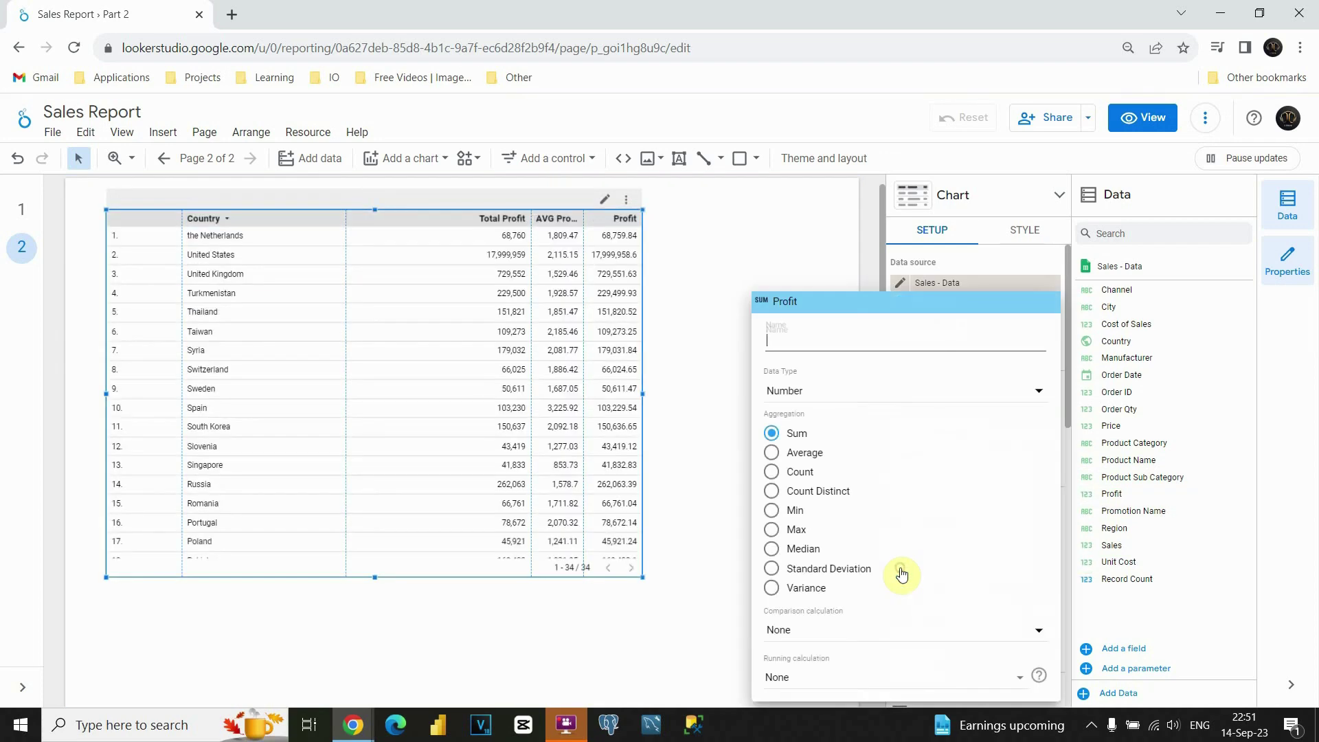
{"action": "left_click", "coordinate": [774, 514]}
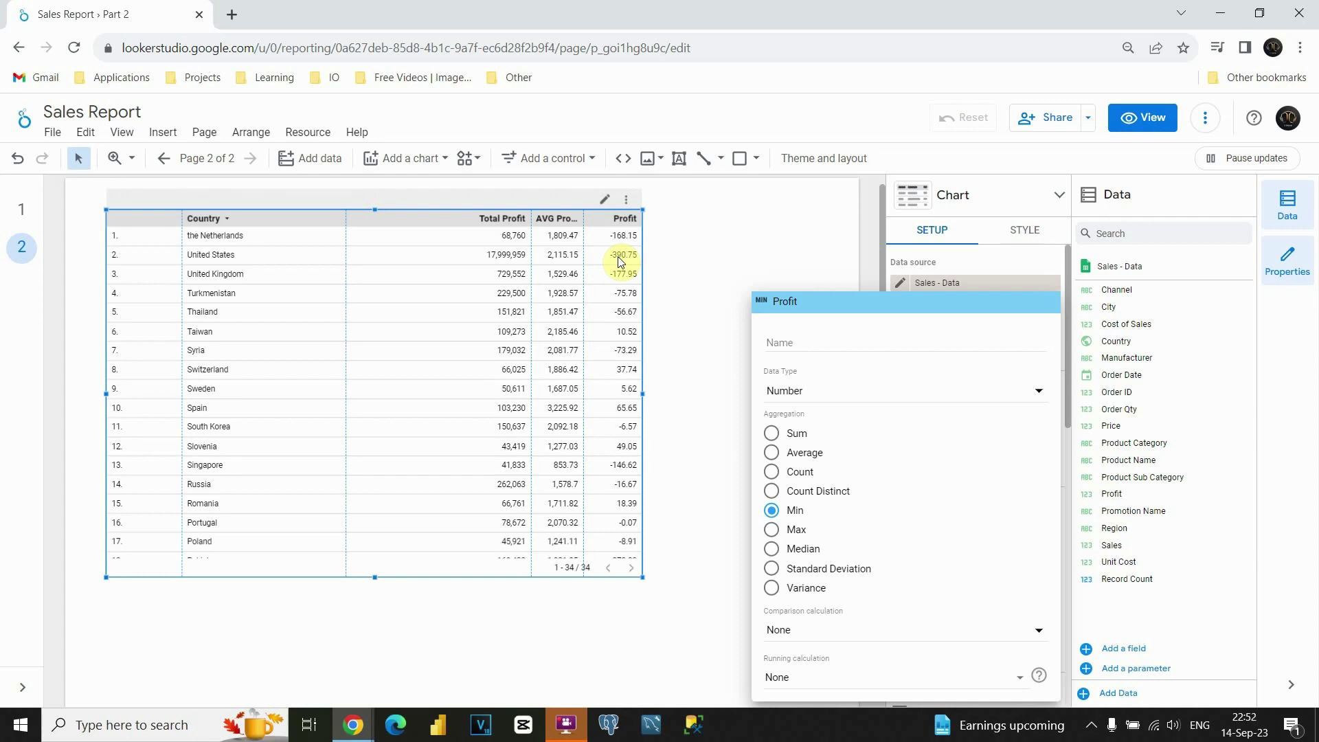
{"action": "left_click", "coordinate": [787, 340]}
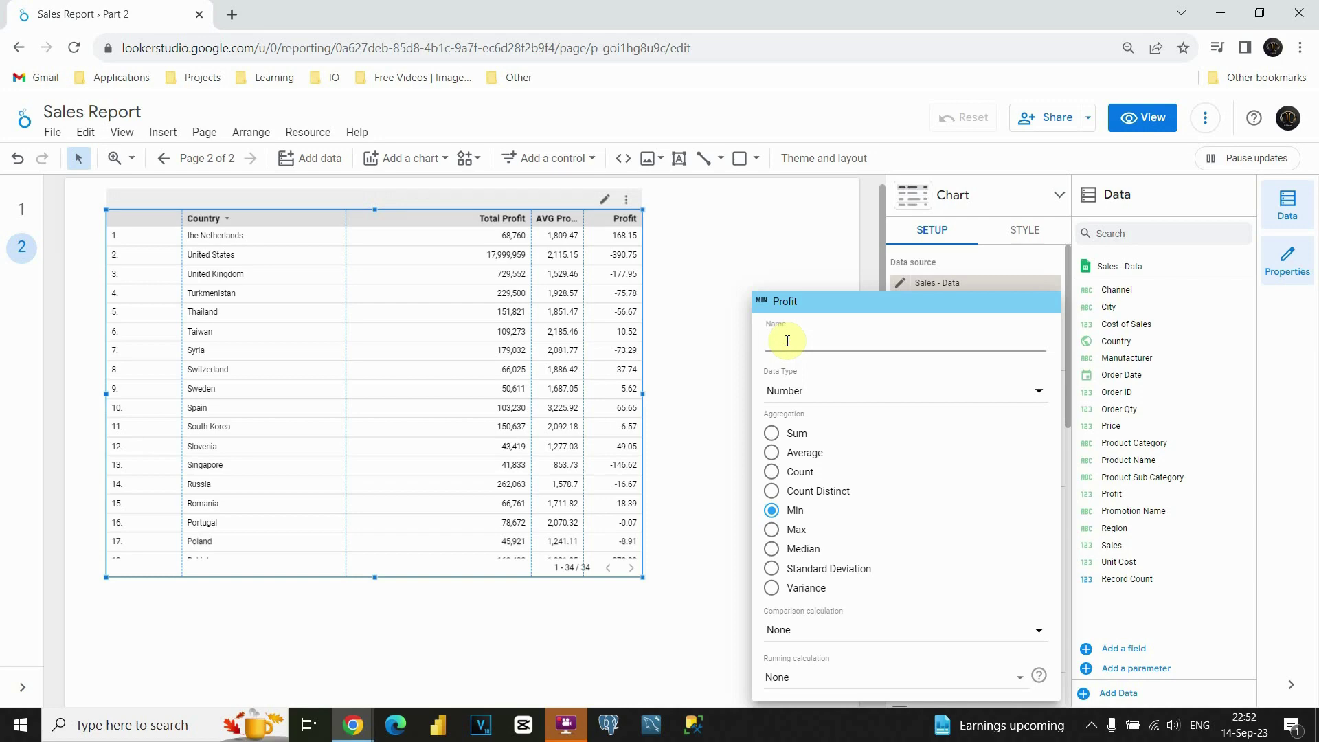
{"action": "type", "text": "Lowest"}
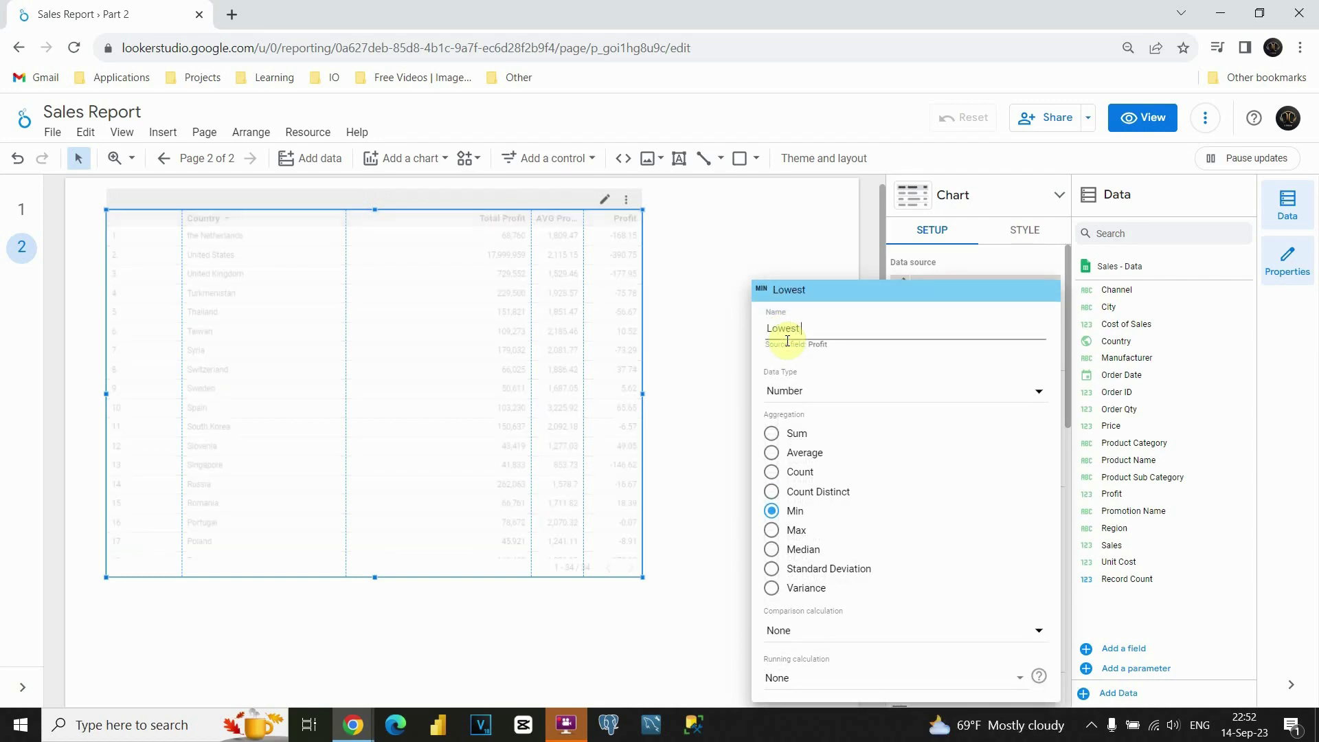
{"action": "type", "text": " Profit"}
{"action": "key", "text": "Return"}
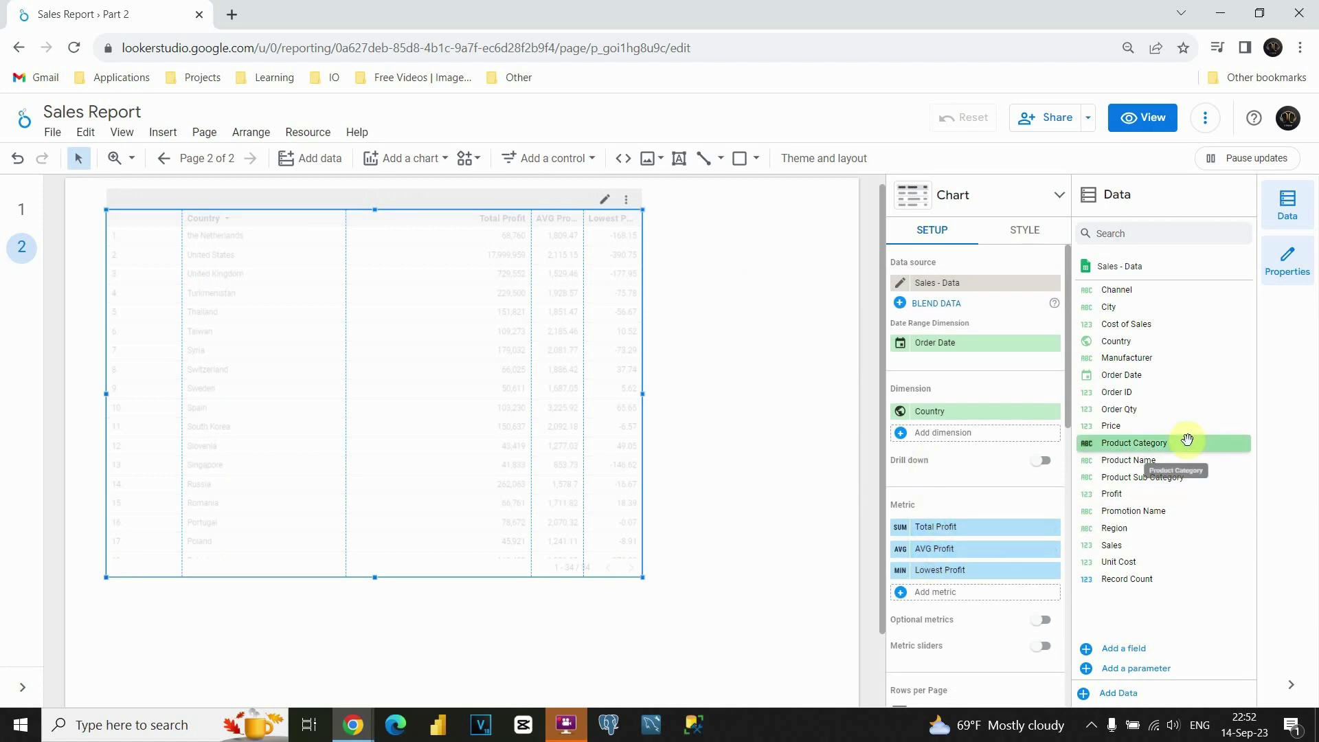
Step: Add Profit as a fourth metric with the Max aggregation and name it "Biggest Profit"
{"action": "left_click_drag", "start_coordinate": [1168, 494], "coordinate": [976, 599]}
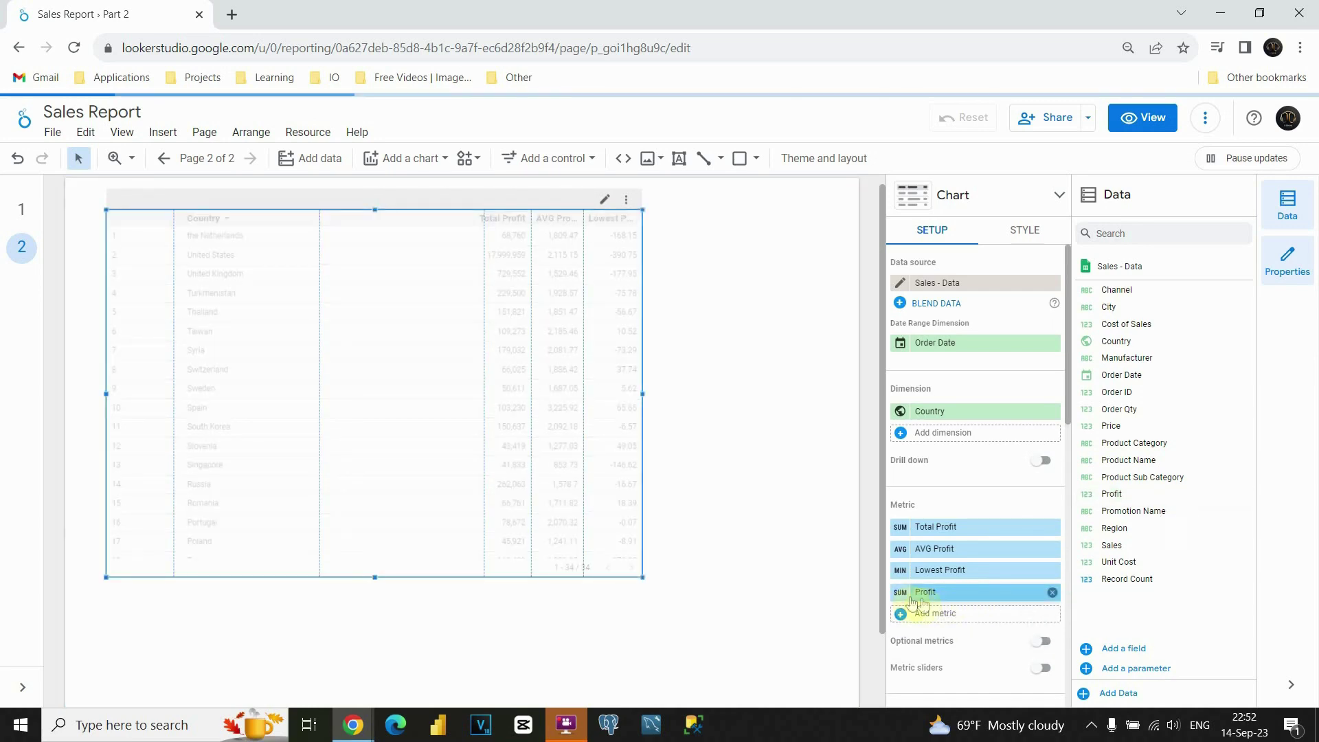
{"action": "left_click", "coordinate": [903, 595]}
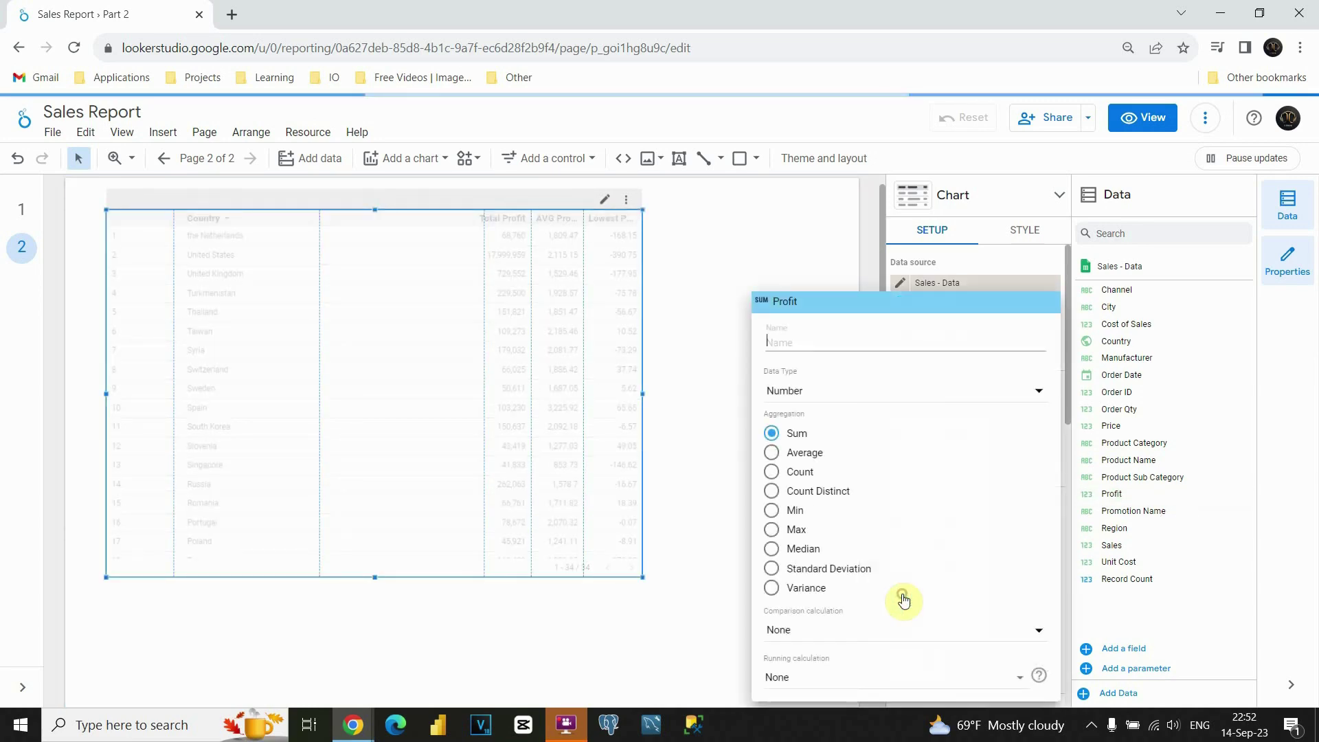
{"action": "left_click", "coordinate": [773, 532]}
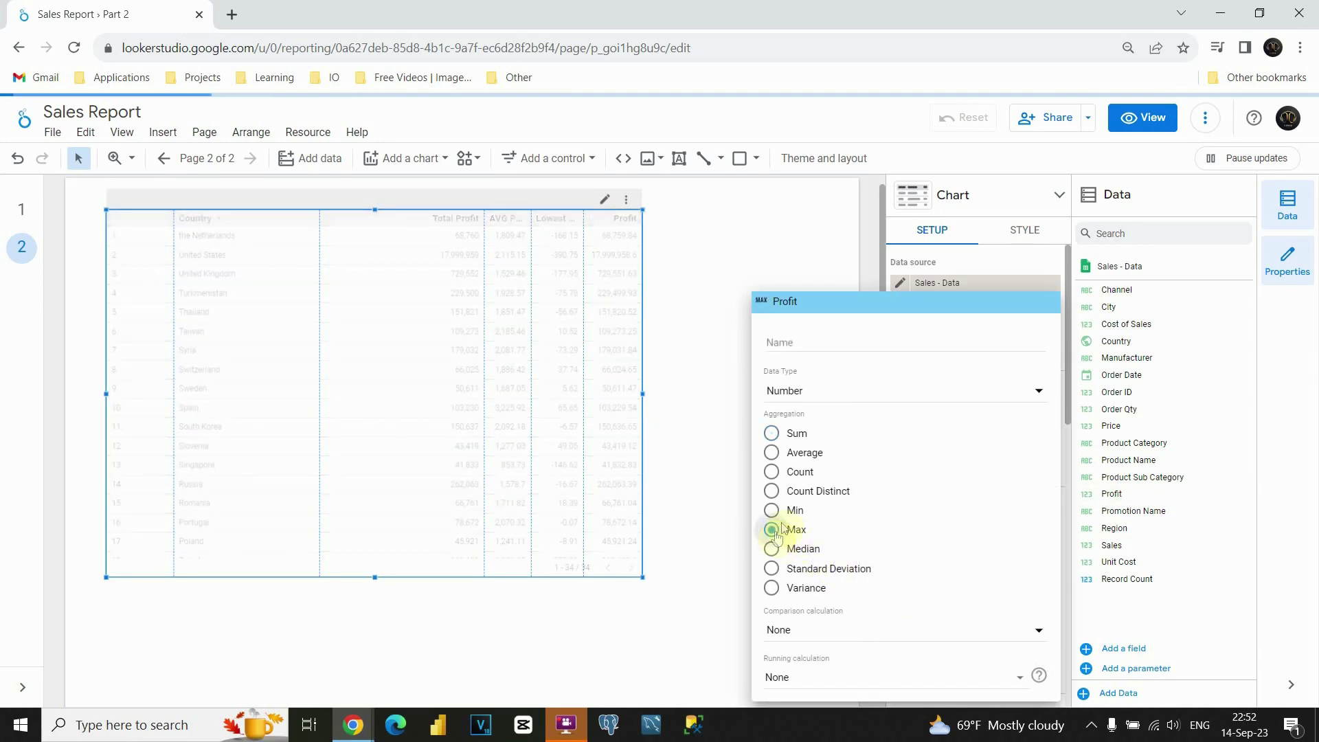
{"action": "left_click", "coordinate": [808, 343]}
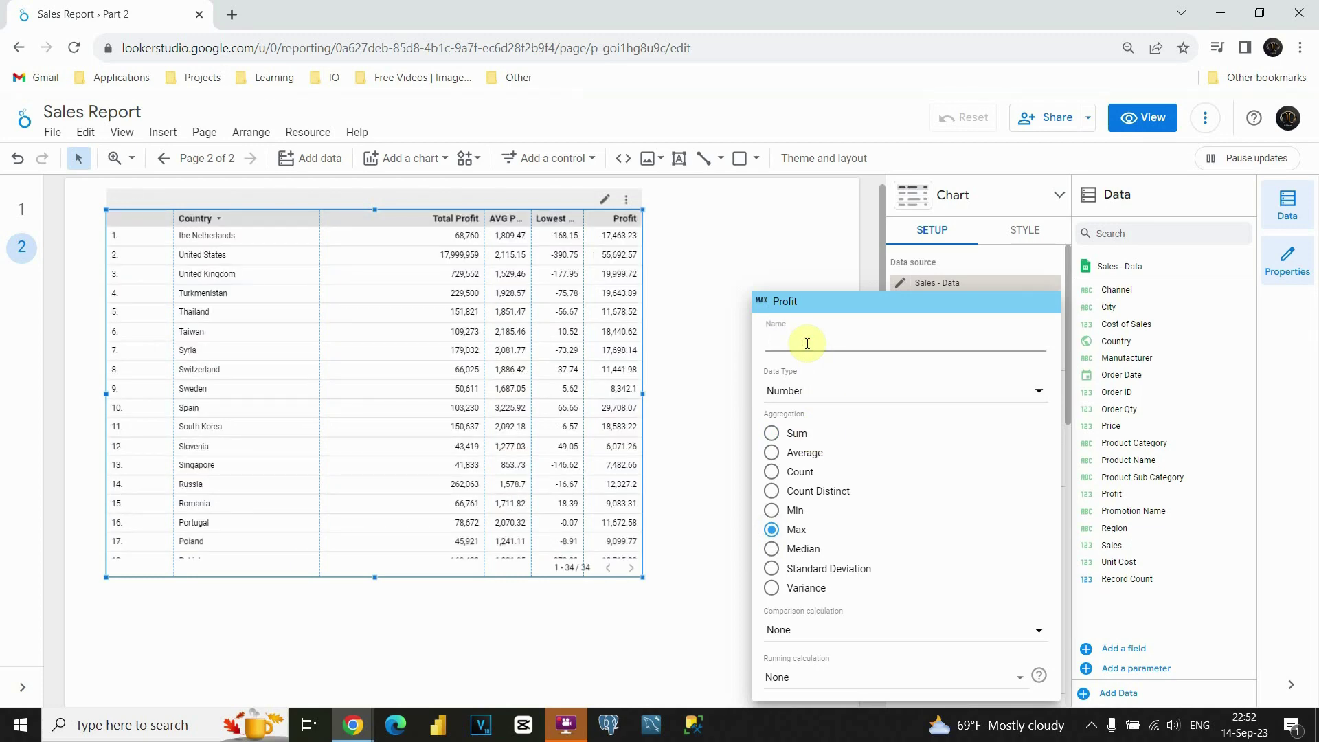
{"action": "type", "text": "Biggest P"}
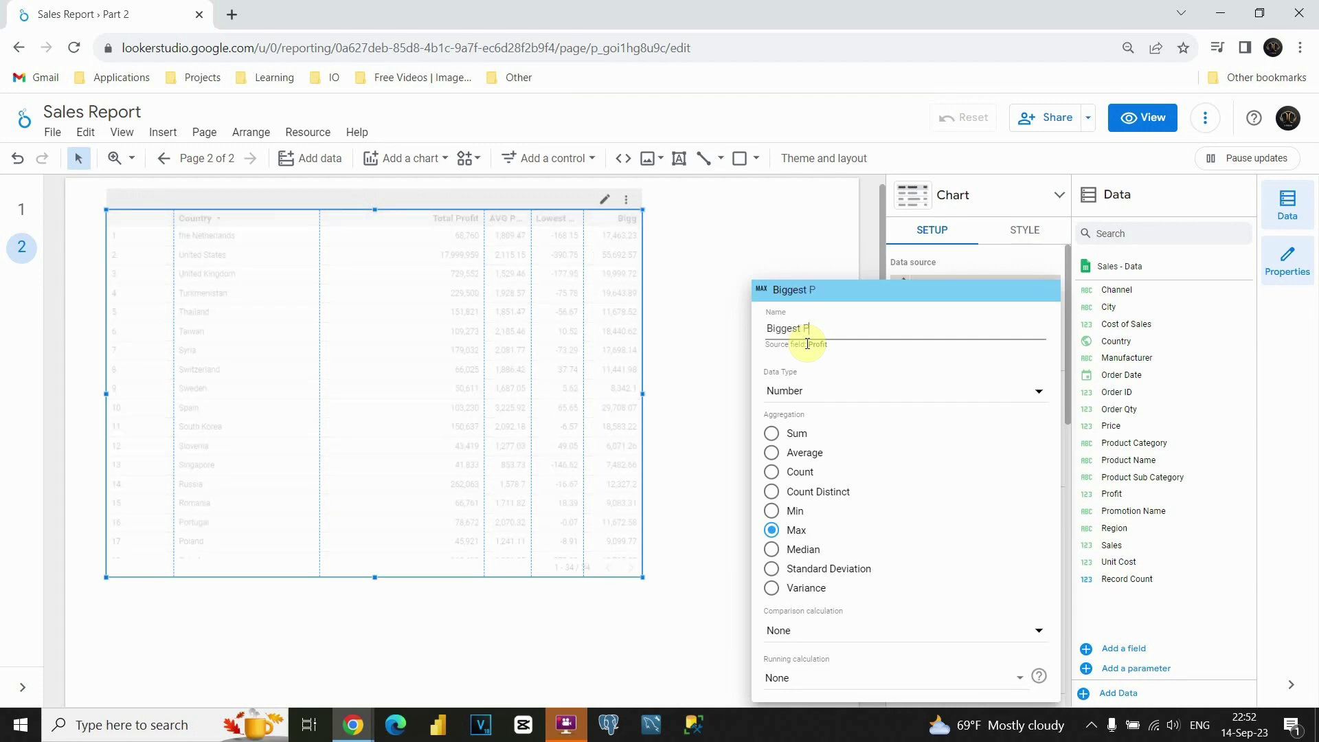
{"action": "type", "text": "rofit"}
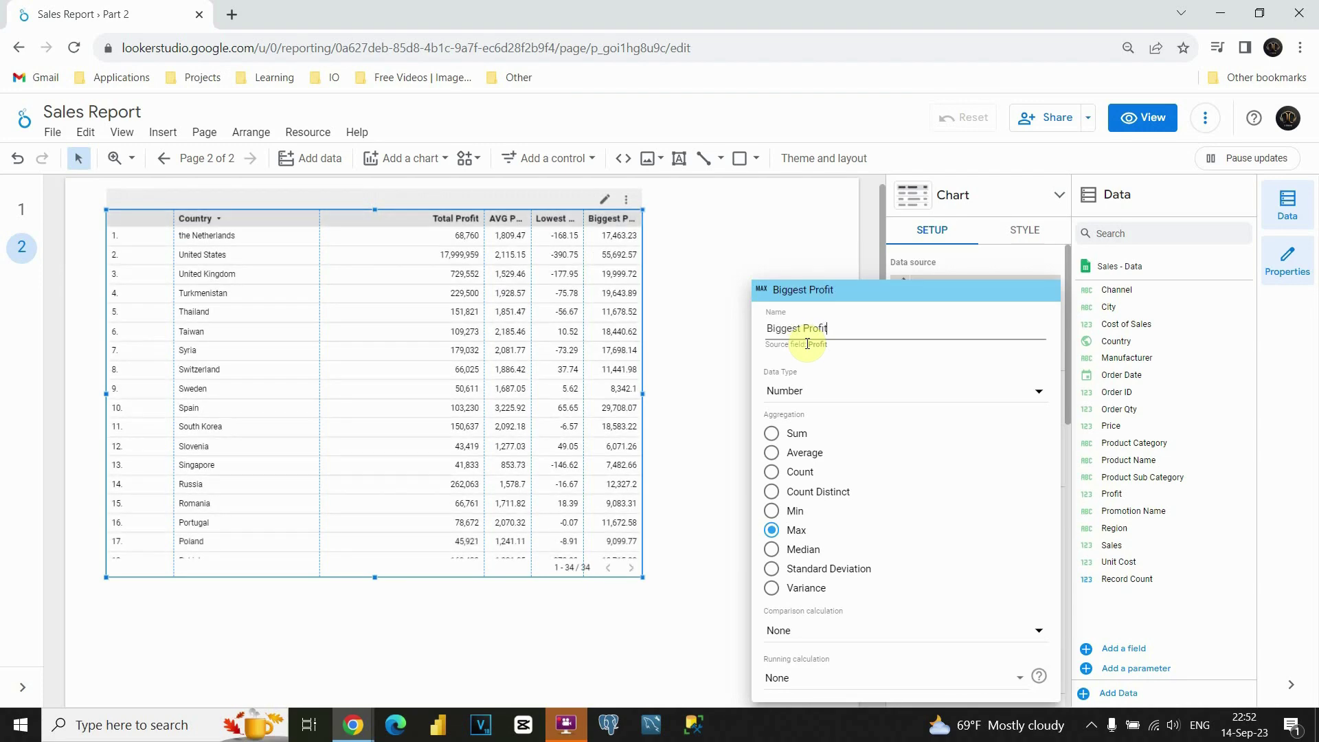
{"action": "key", "text": "Return"}
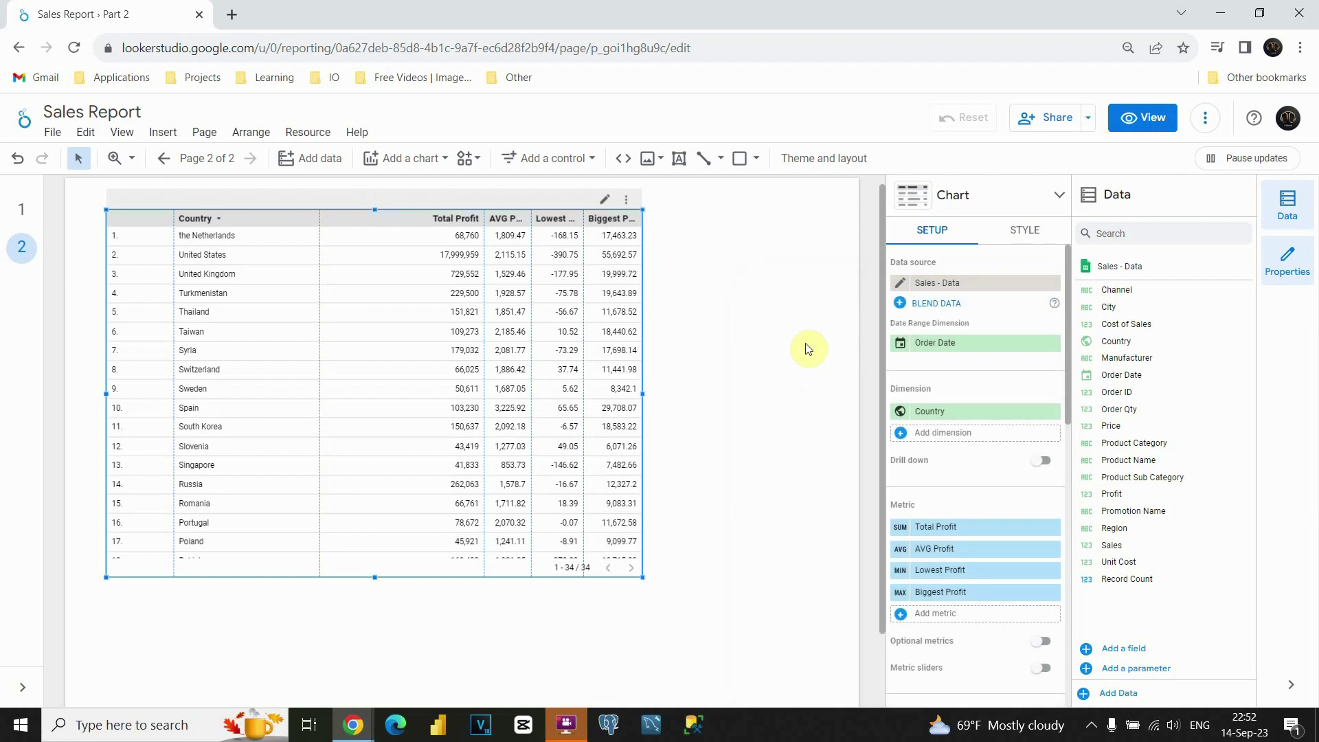
Step: Widen the table and adjust the metric column widths so that all four profit headers fit
{"action": "left_click_drag", "start_coordinate": [642, 394], "coordinate": [771, 393]}
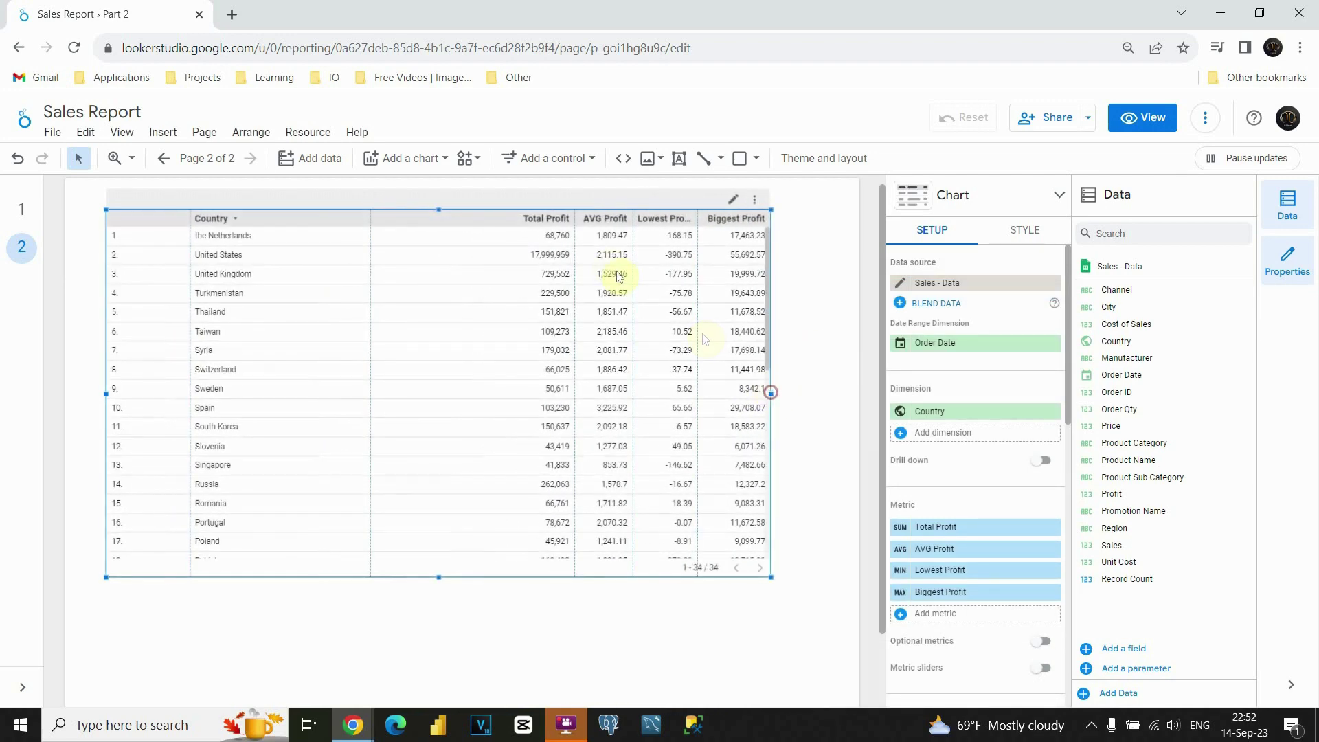
{"action": "left_click_drag", "start_coordinate": [576, 221], "coordinate": [505, 218]}
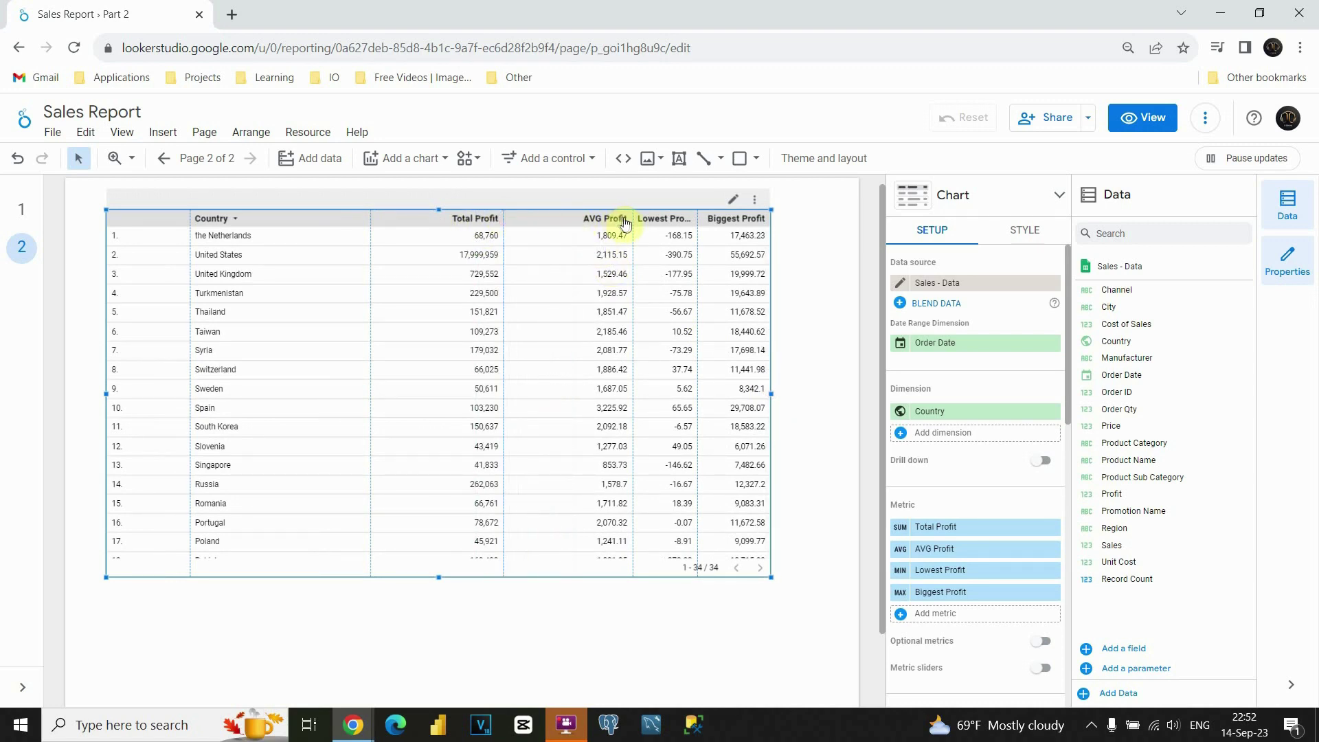
{"action": "left_click_drag", "start_coordinate": [632, 220], "coordinate": [600, 220]}
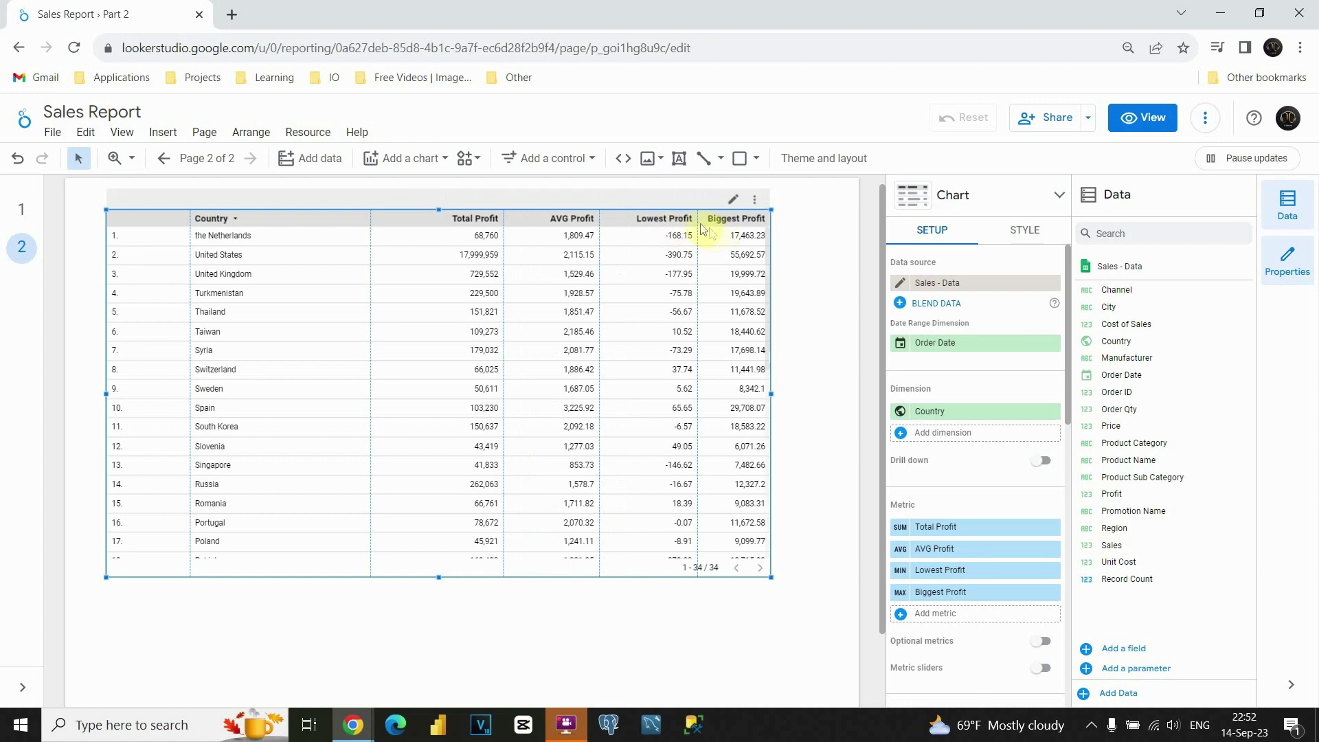
{"action": "left_click_drag", "start_coordinate": [698, 220], "coordinate": [669, 220]}
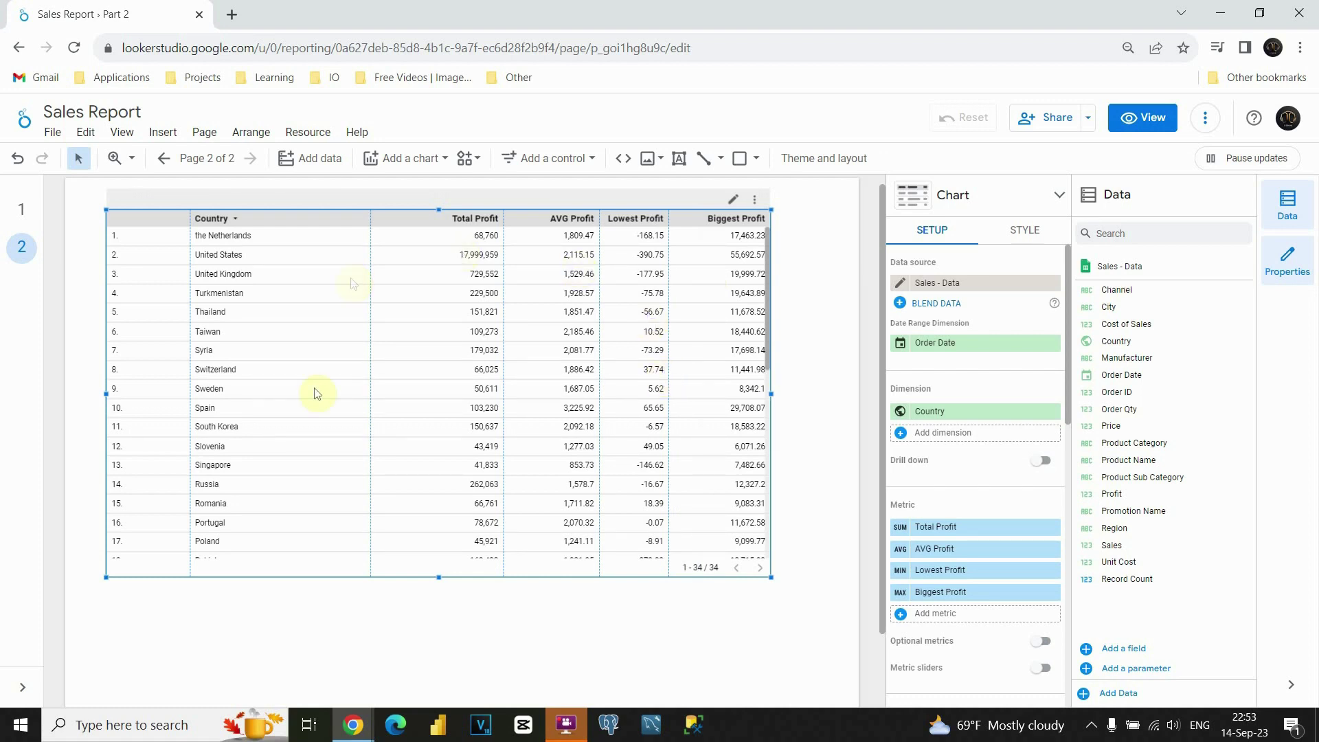
Step: Sort the table by Total Profit instead of Country and look through the reordered rows
{"action": "scroll", "coordinate": [951, 435], "scroll_direction": "down", "scroll_amount": 6}
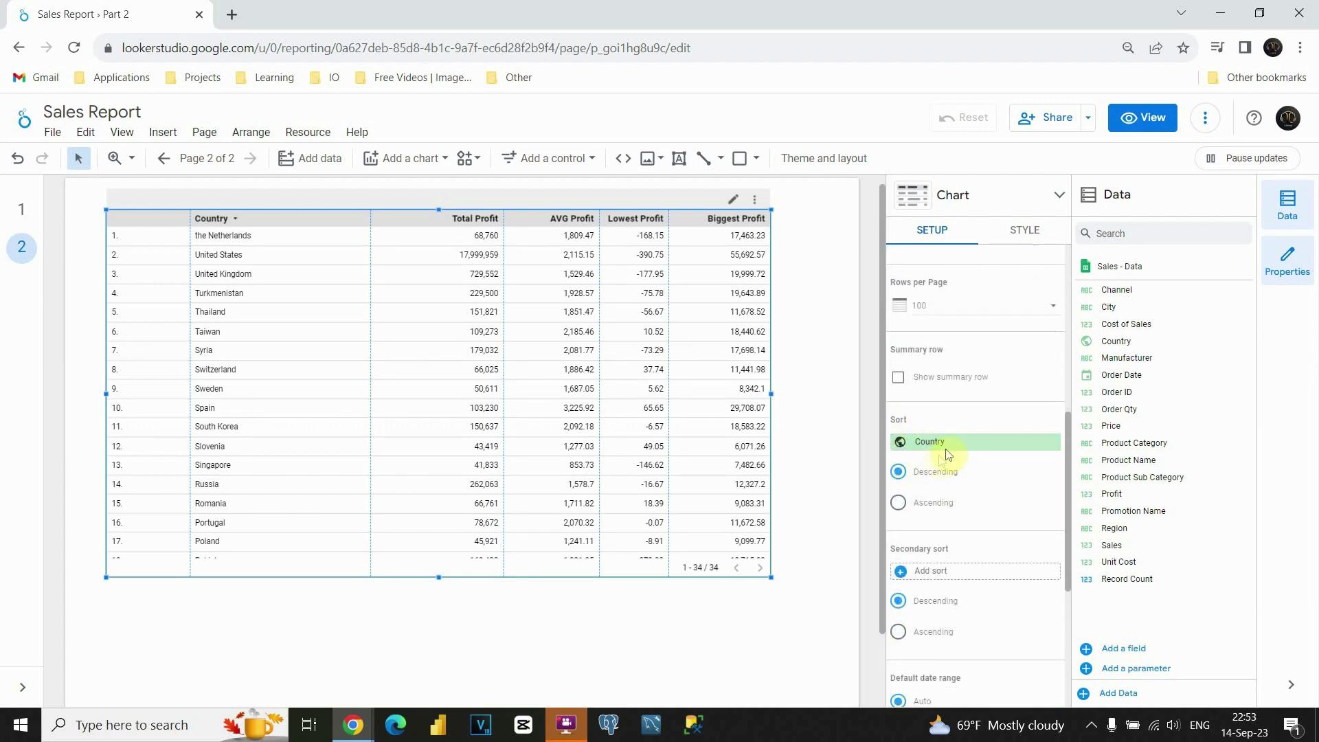
{"action": "left_click", "coordinate": [924, 446]}
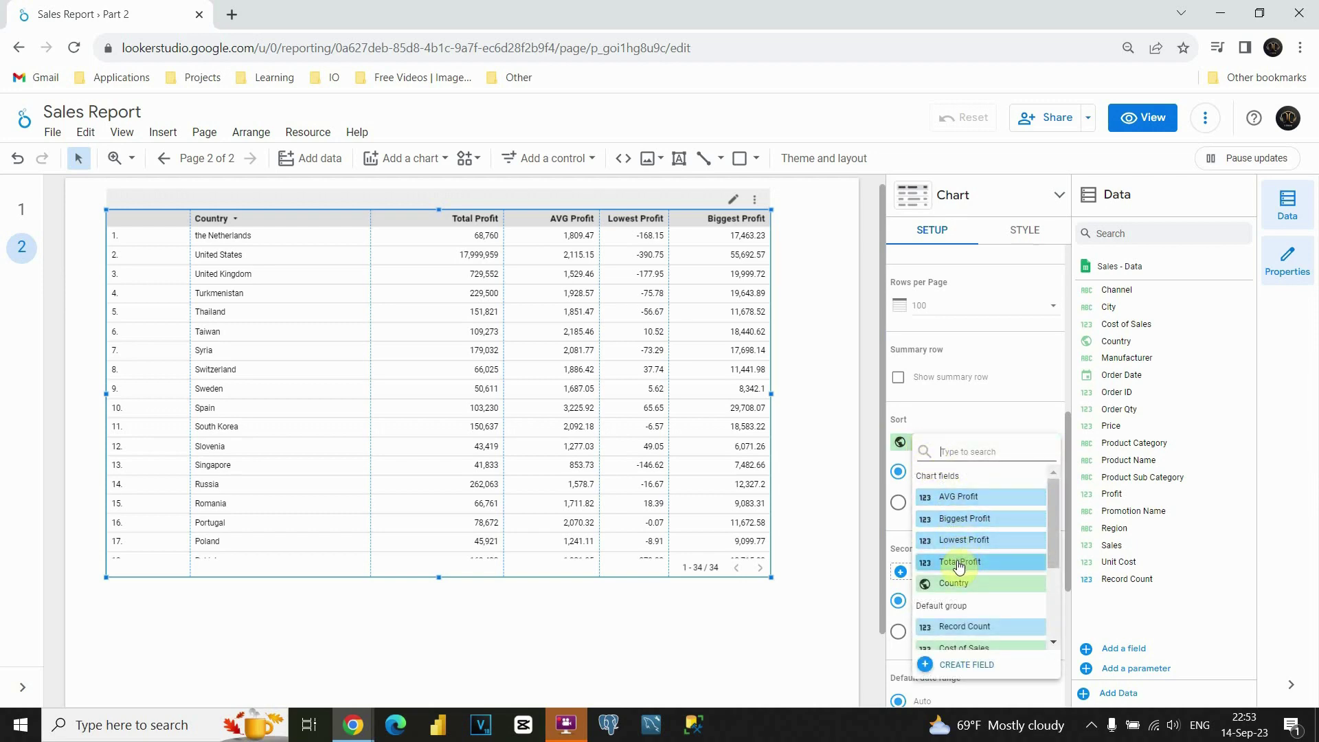
{"action": "left_click", "coordinate": [960, 562]}
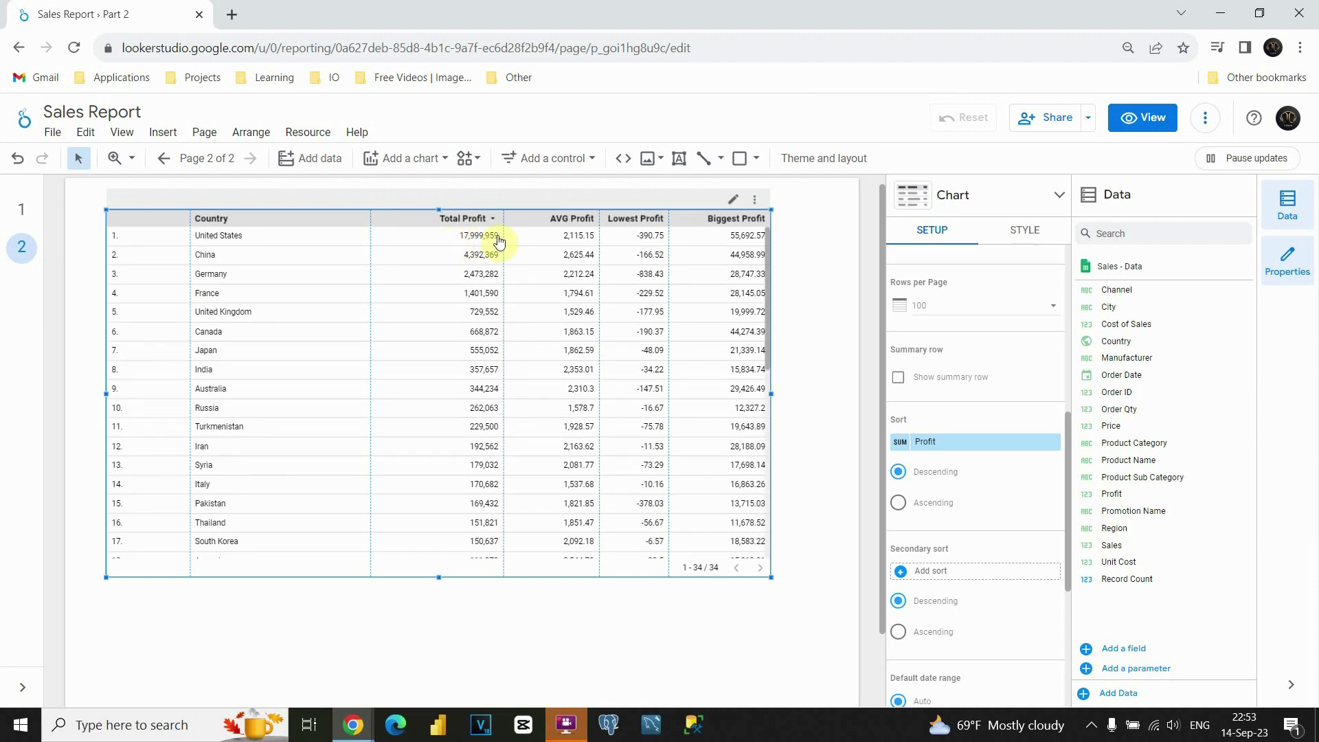
{"action": "scroll", "coordinate": [440, 515], "scroll_direction": "down", "scroll_amount": 5}
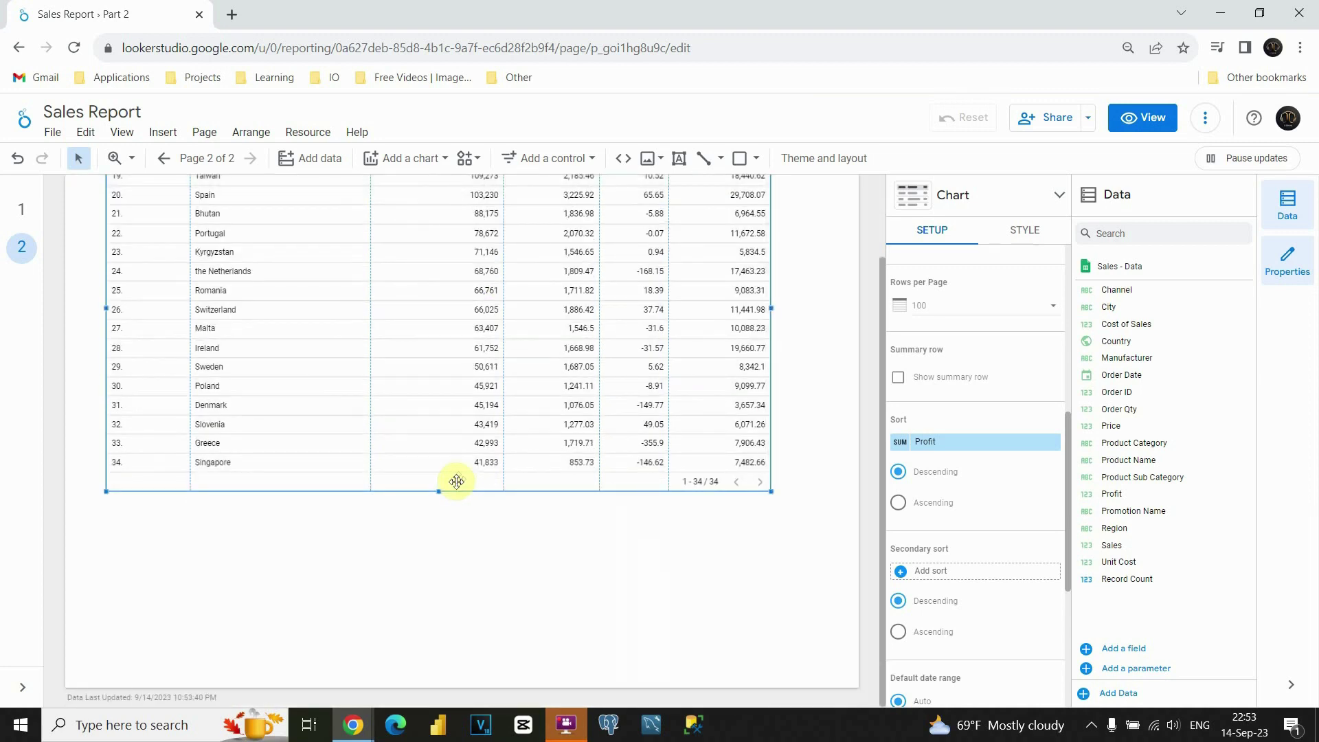
{"action": "scroll", "coordinate": [526, 458], "scroll_direction": "up", "scroll_amount": 5}
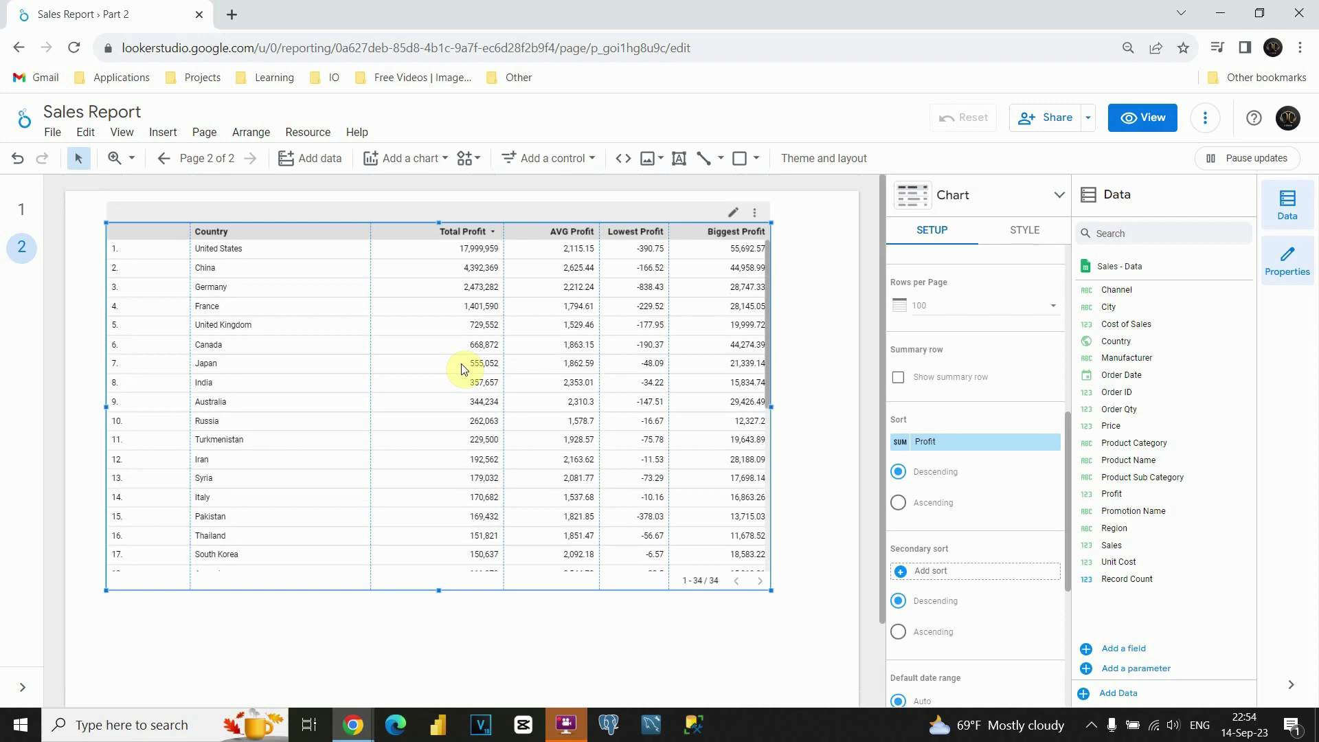
Step: Add Product Name as a fifth metric, keep its Count Distinct aggregation and name it "Unique Products"
{"action": "scroll", "coordinate": [963, 398], "scroll_direction": "up", "scroll_amount": 6}
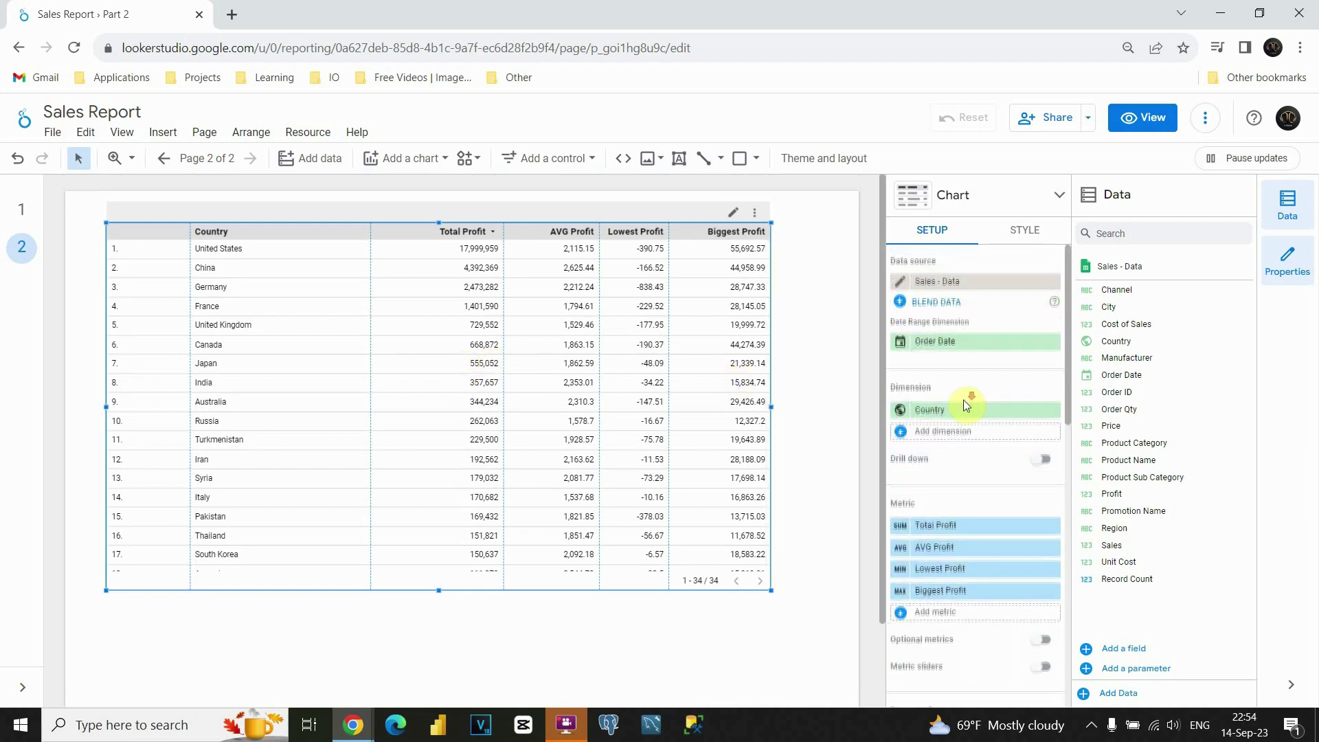
{"action": "scroll", "coordinate": [964, 400], "scroll_direction": "down", "scroll_amount": 1}
{"action": "left_click_drag", "start_coordinate": [1113, 494], "coordinate": [1151, 481]}
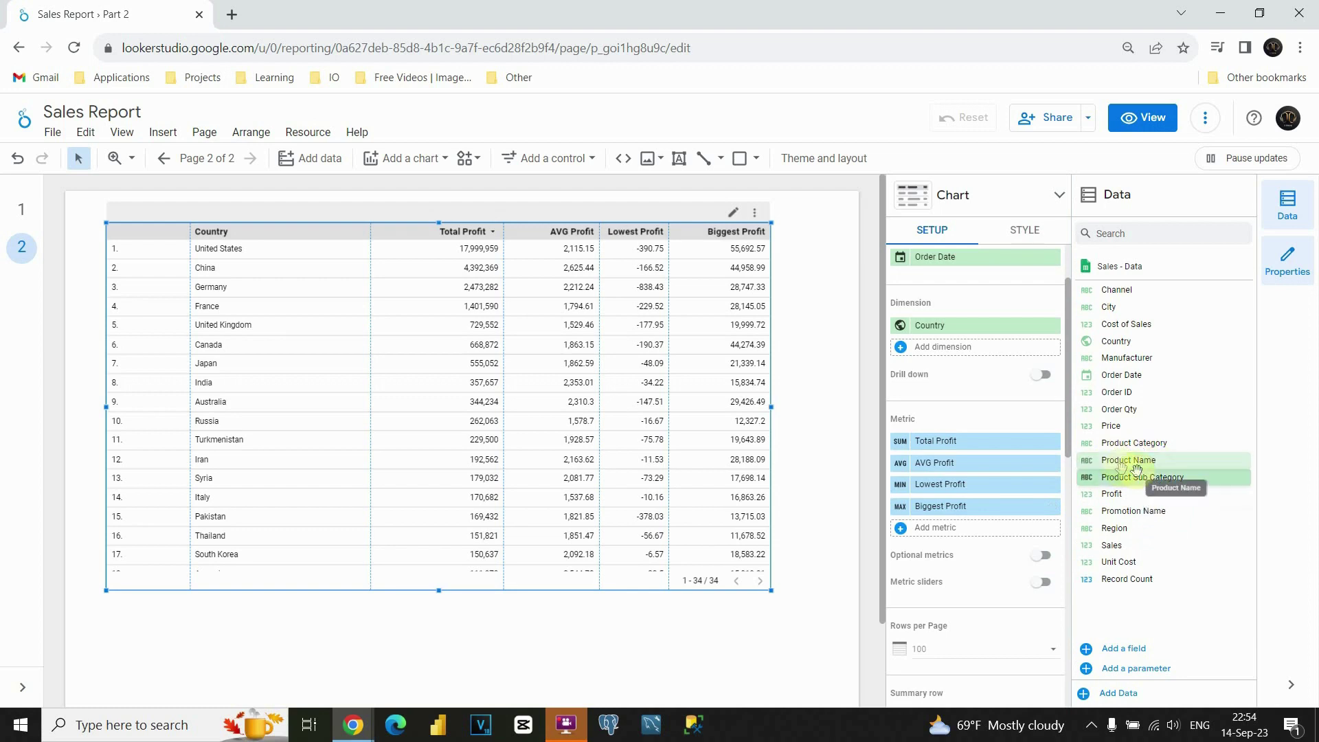
{"action": "left_click_drag", "start_coordinate": [1124, 461], "coordinate": [952, 532]}
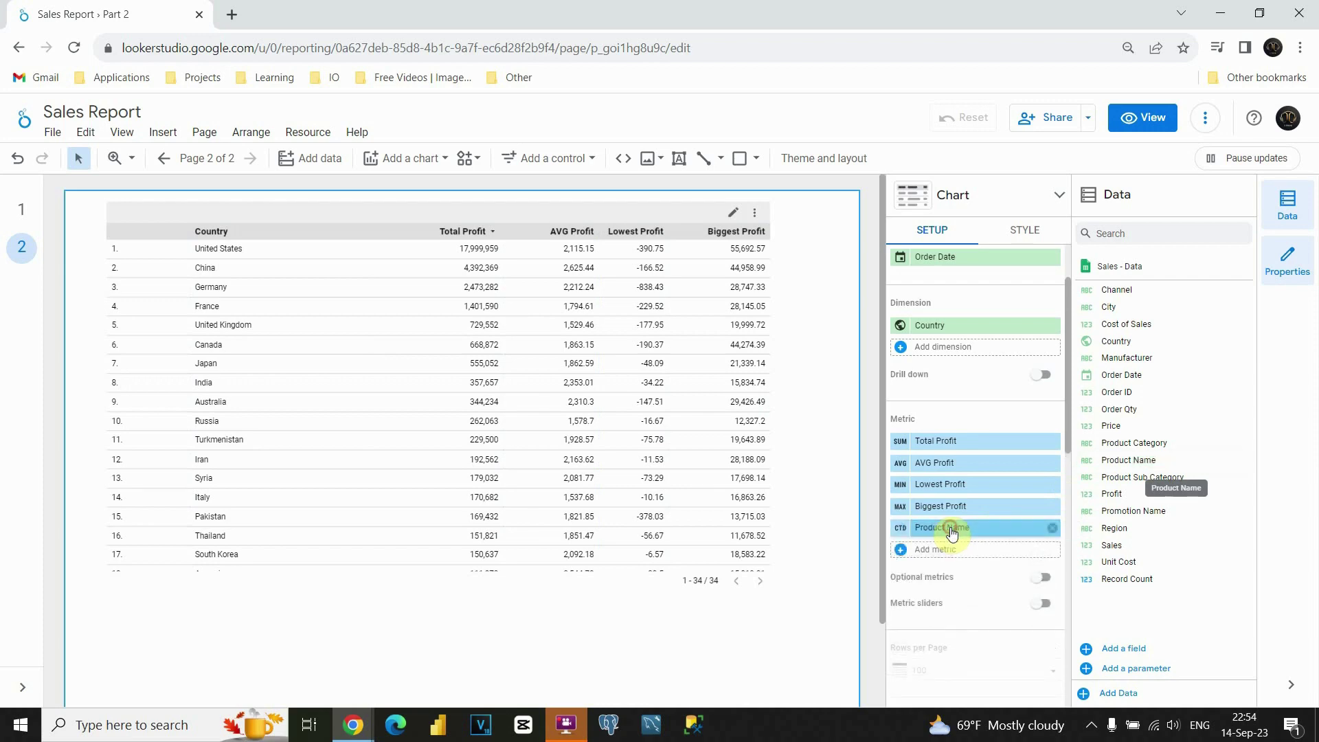
{"action": "left_click", "coordinate": [896, 534]}
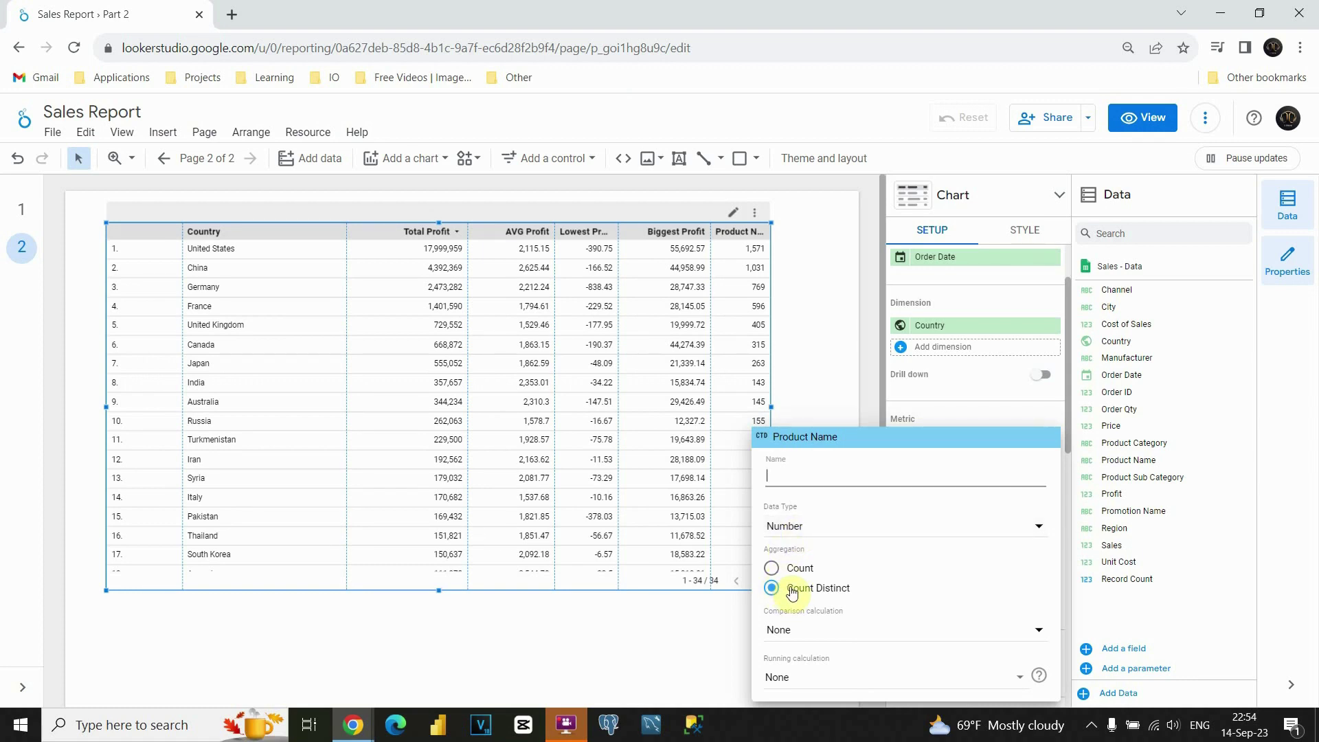
{"action": "left_click", "coordinate": [802, 484]}
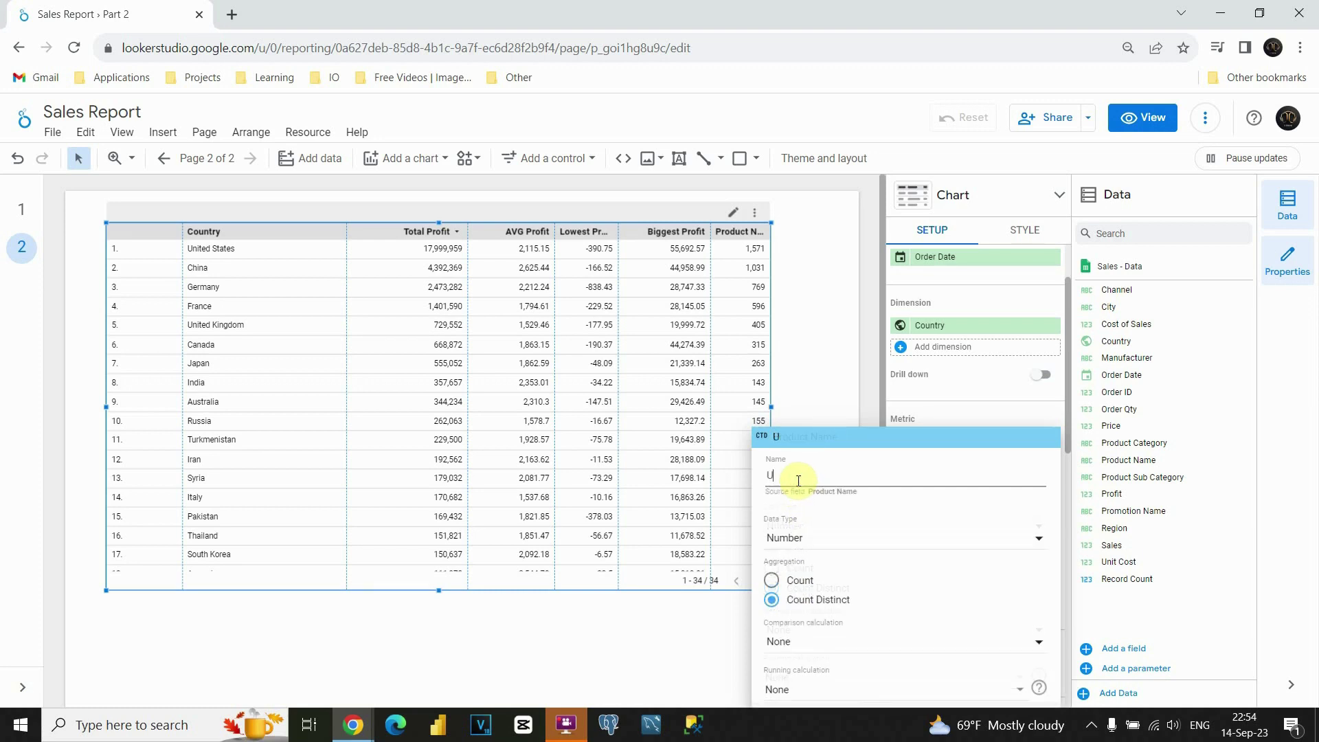
{"action": "type", "text": "Unique Products"}
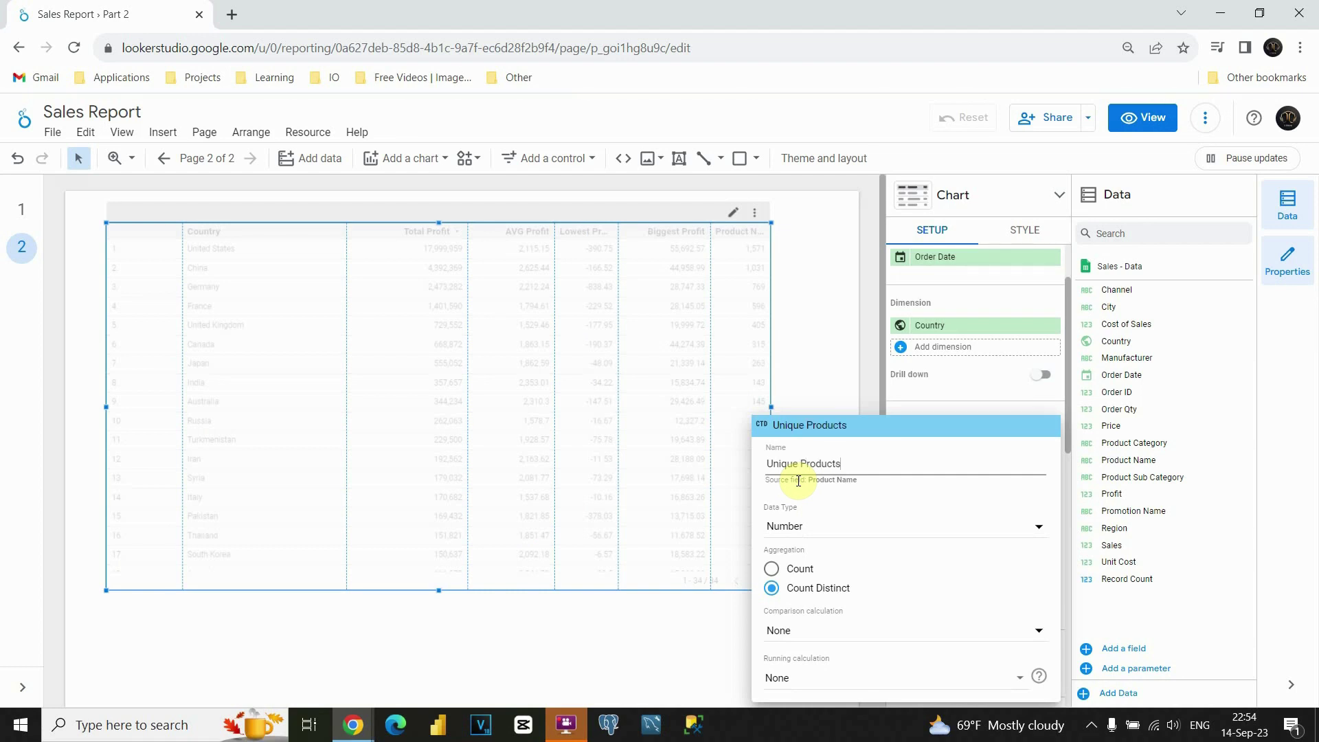
{"action": "key", "text": "Return"}
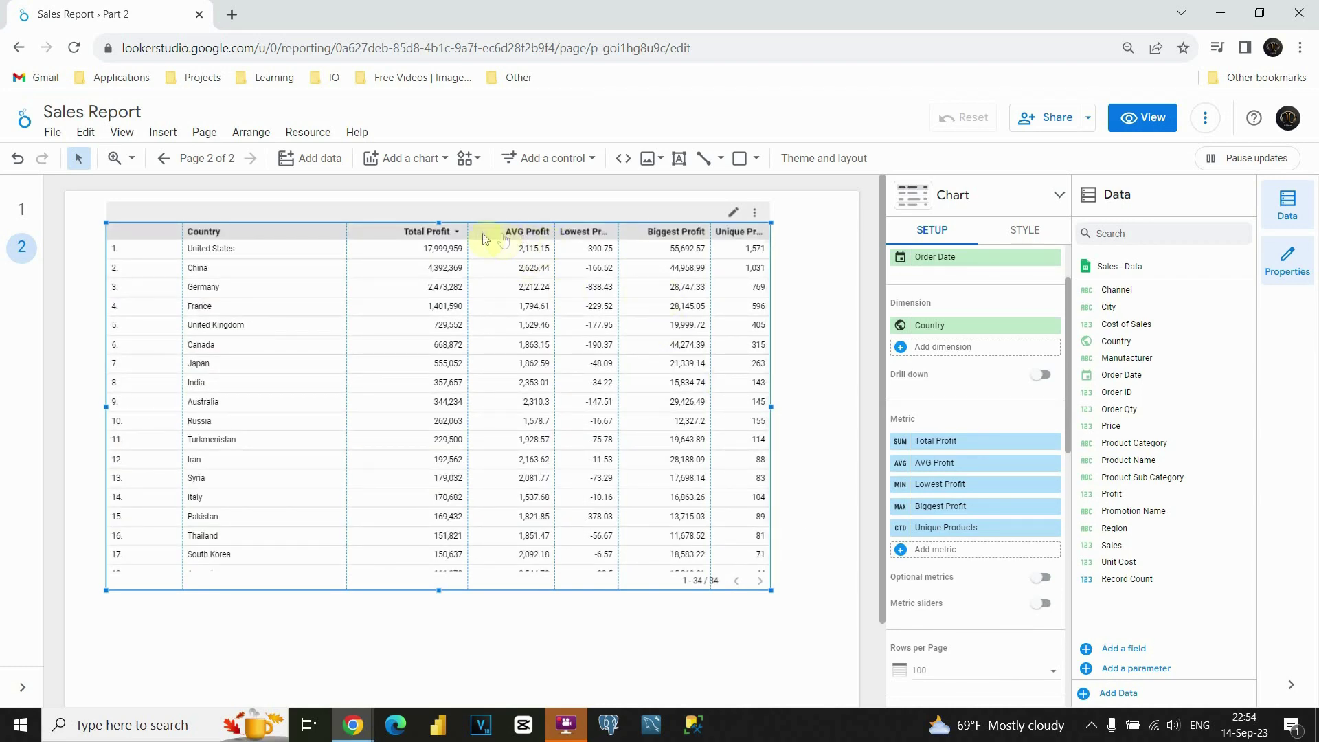
Step: Narrow the Country column and shift the metric column borders so that all five metric headers, including Unique Products, fit in full
{"action": "left_click_drag", "start_coordinate": [348, 233], "coordinate": [297, 233]}
{"action": "left_click_drag", "start_coordinate": [468, 230], "coordinate": [411, 234]}
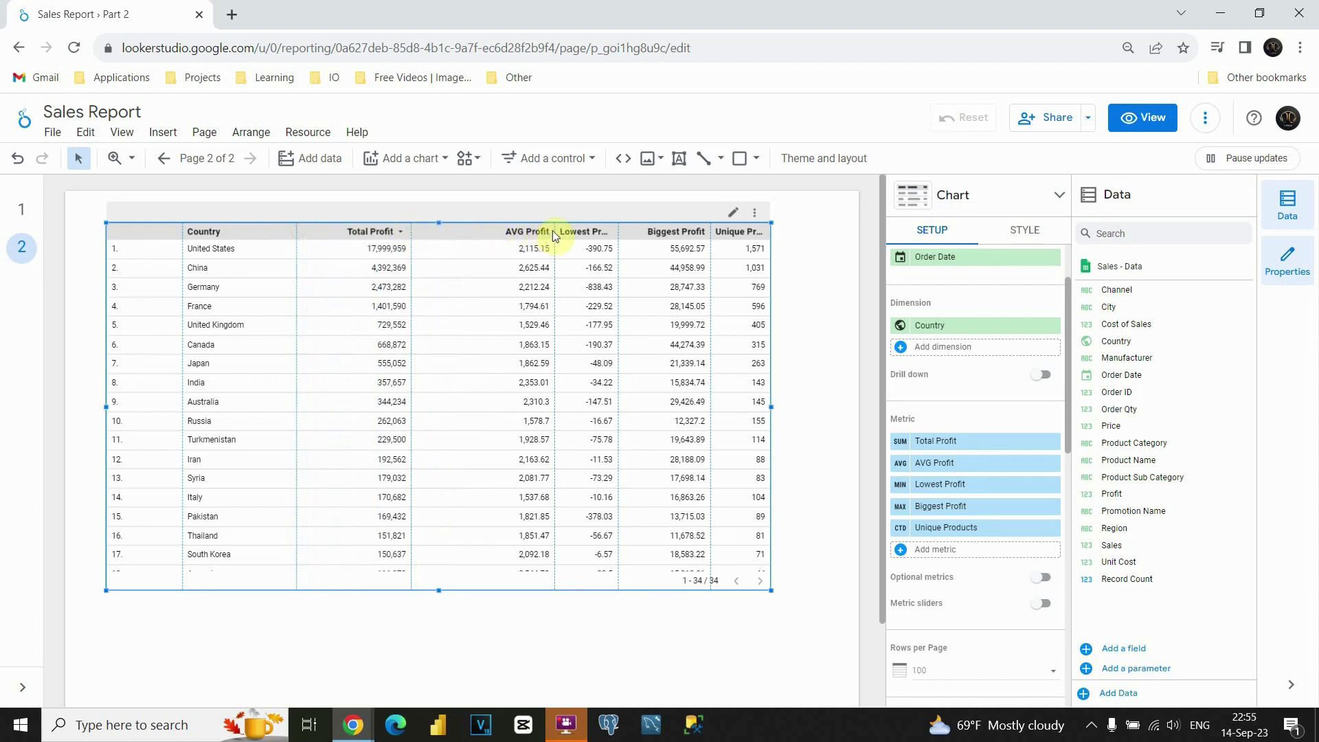
{"action": "left_click_drag", "start_coordinate": [556, 234], "coordinate": [508, 234]}
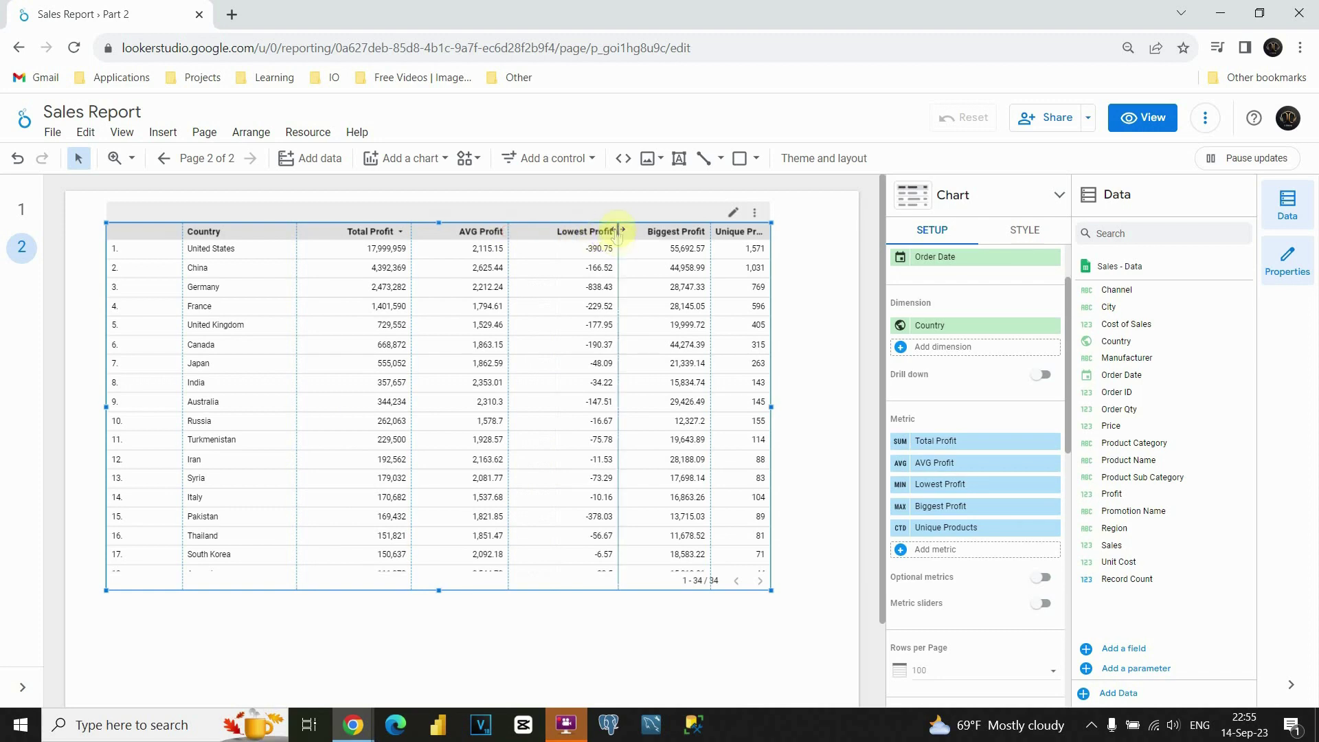
{"action": "left_click_drag", "start_coordinate": [620, 231], "coordinate": [586, 232]}
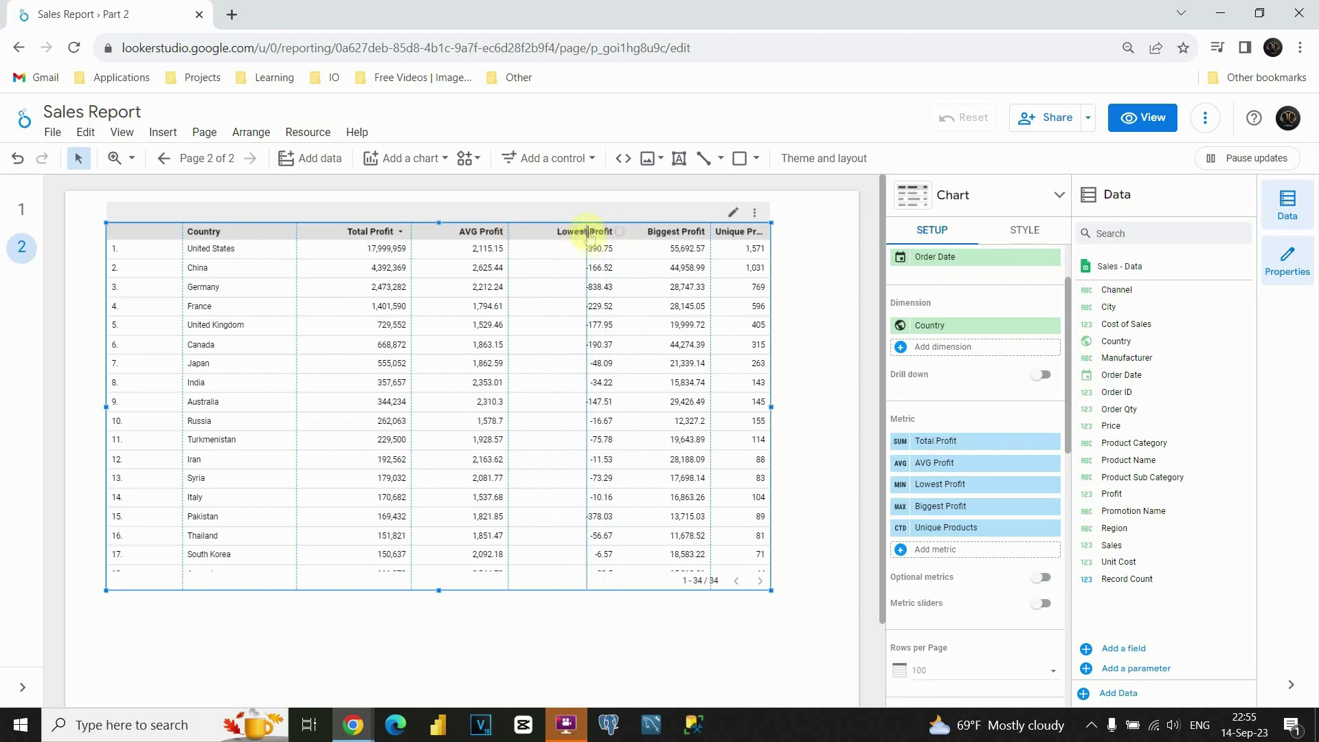
{"action": "left_click_drag", "start_coordinate": [710, 236], "coordinate": [678, 236]}
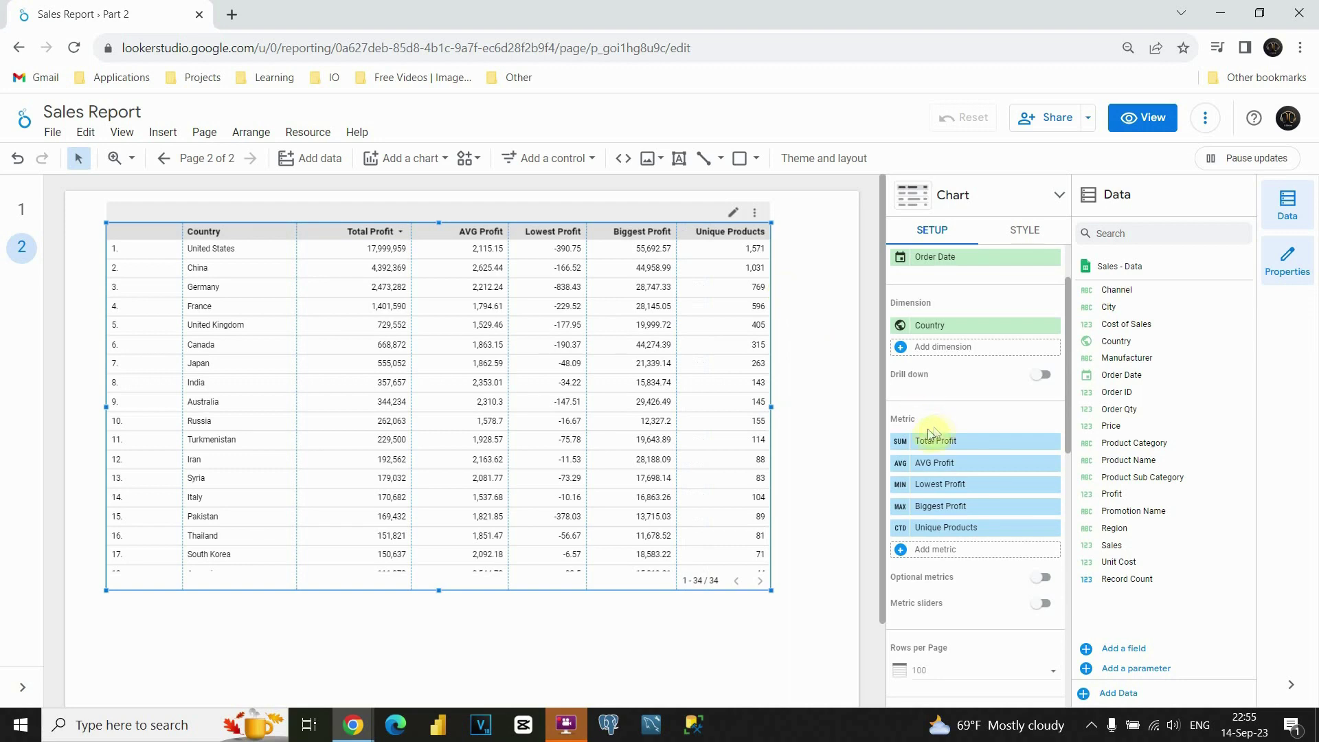
Step: Try the Median, Standard Deviation and Variance aggregations in turn on the Total Profit metric and compare the values in the table
{"action": "left_click", "coordinate": [901, 447]}
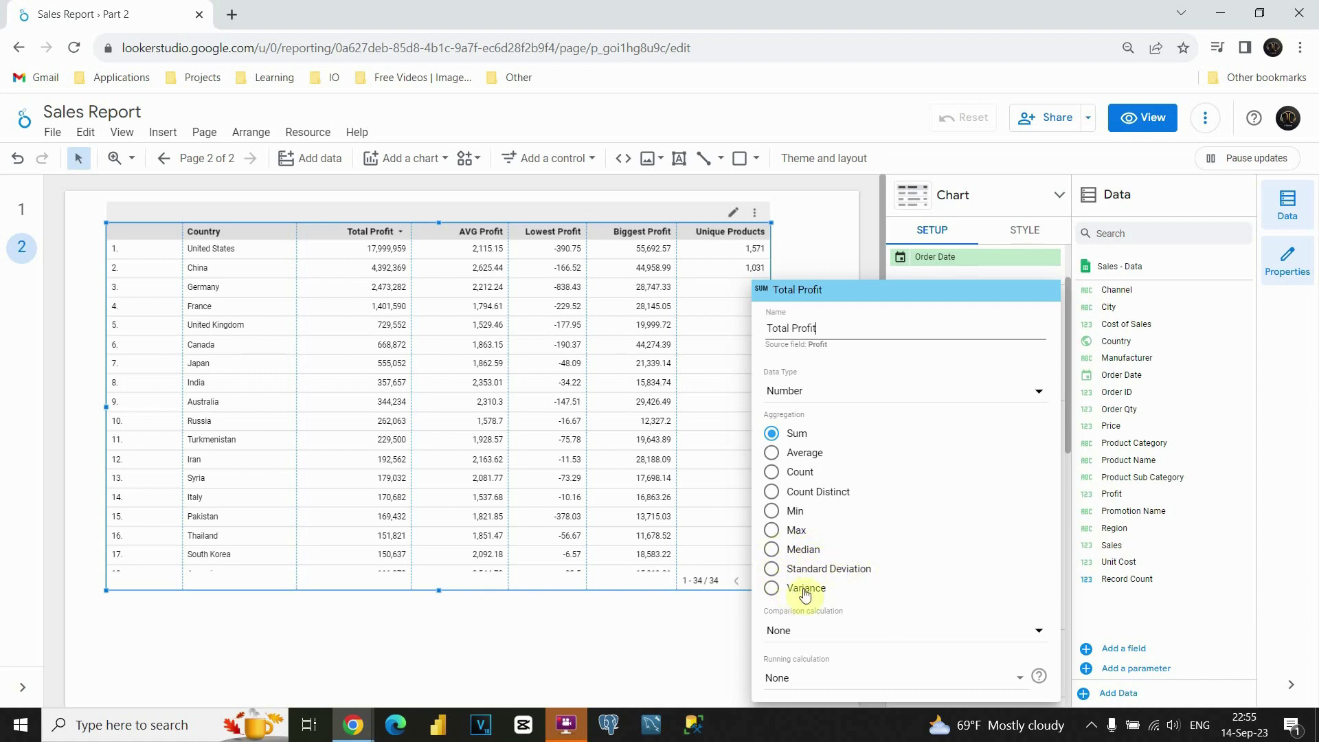
{"action": "left_click", "coordinate": [772, 551]}
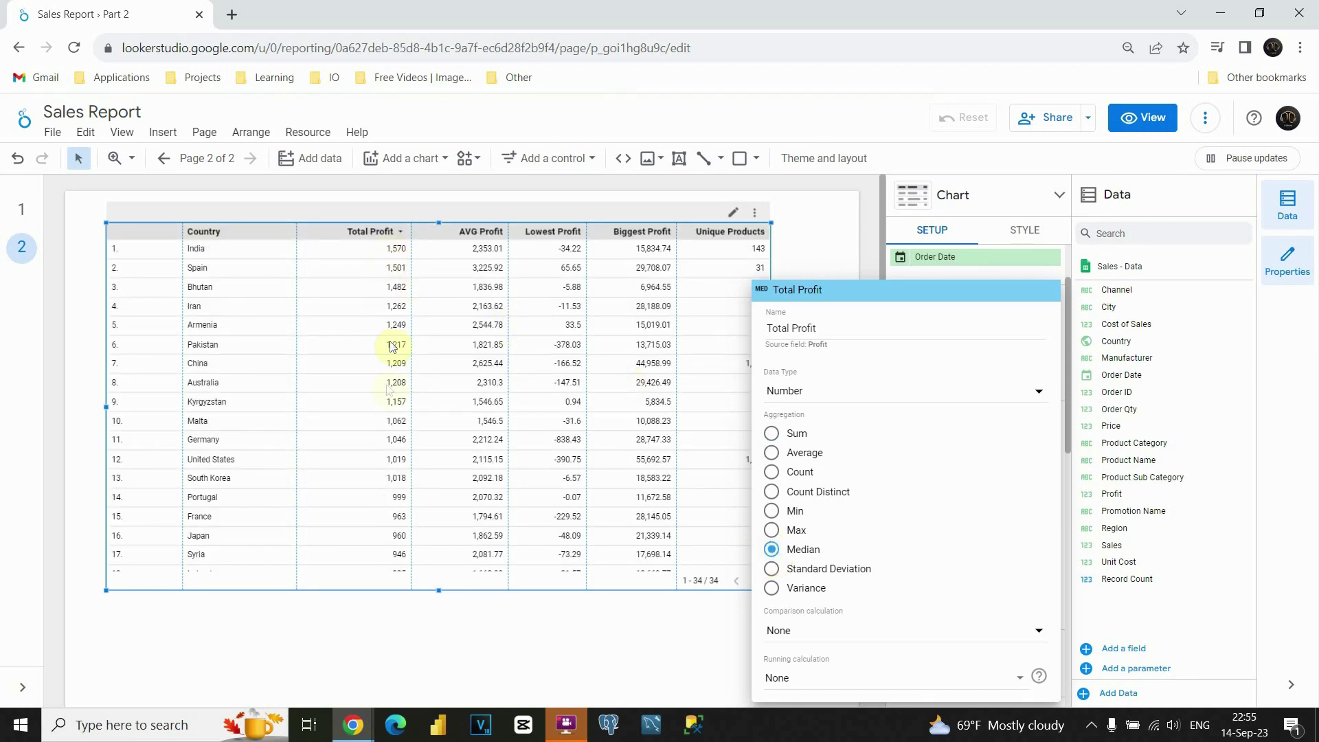
{"action": "left_click", "coordinate": [773, 569]}
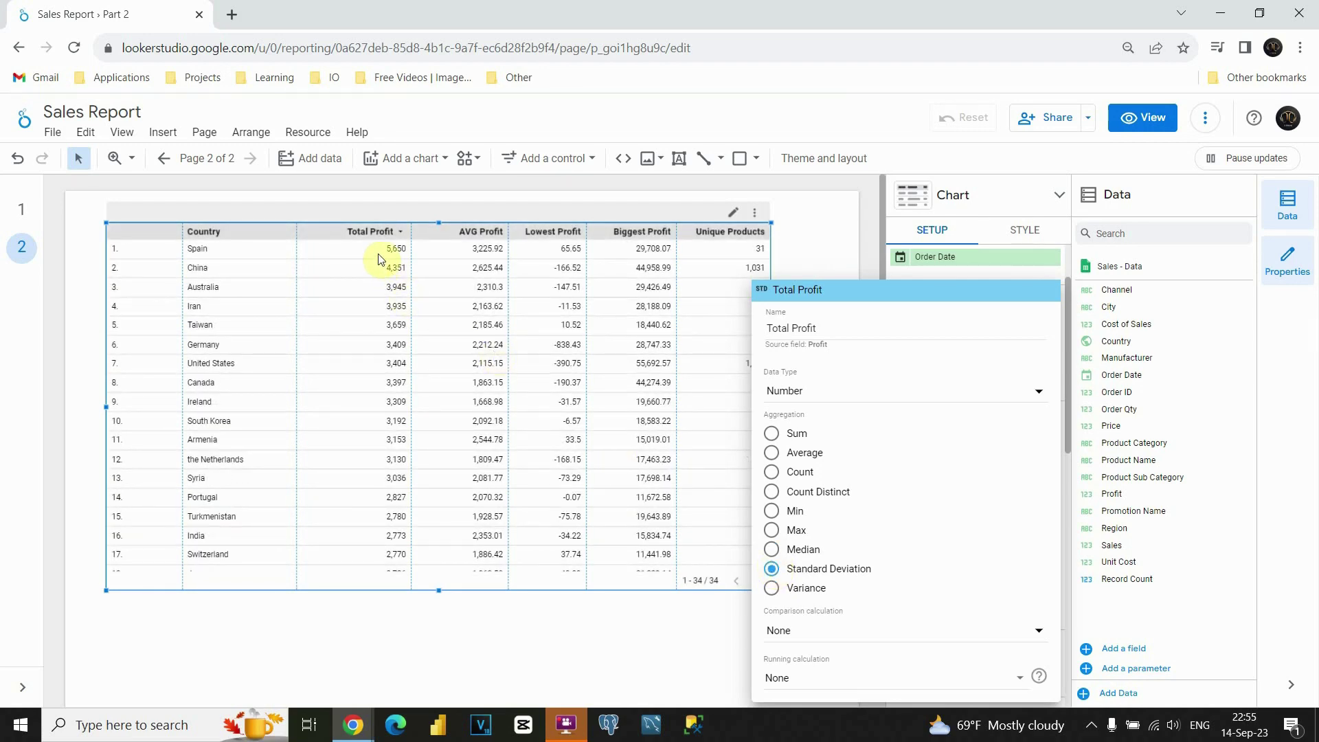
{"action": "left_click", "coordinate": [773, 589]}
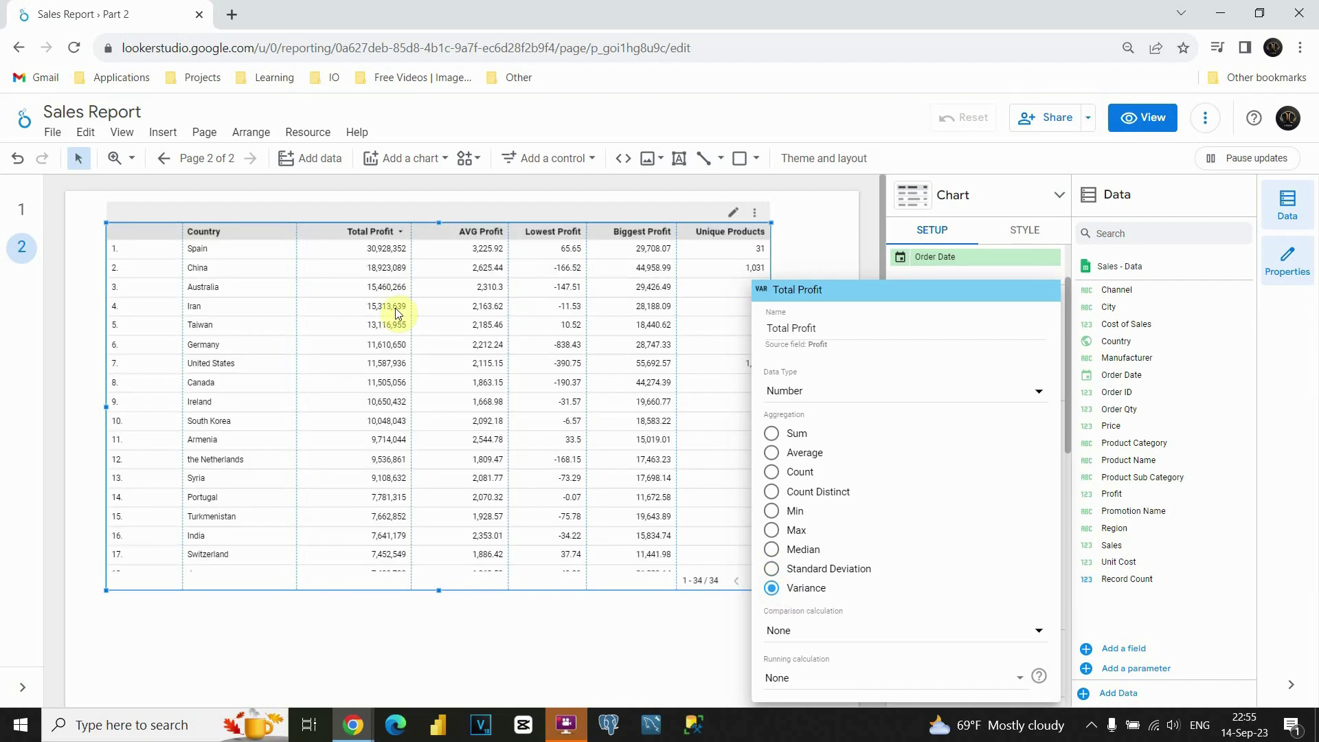